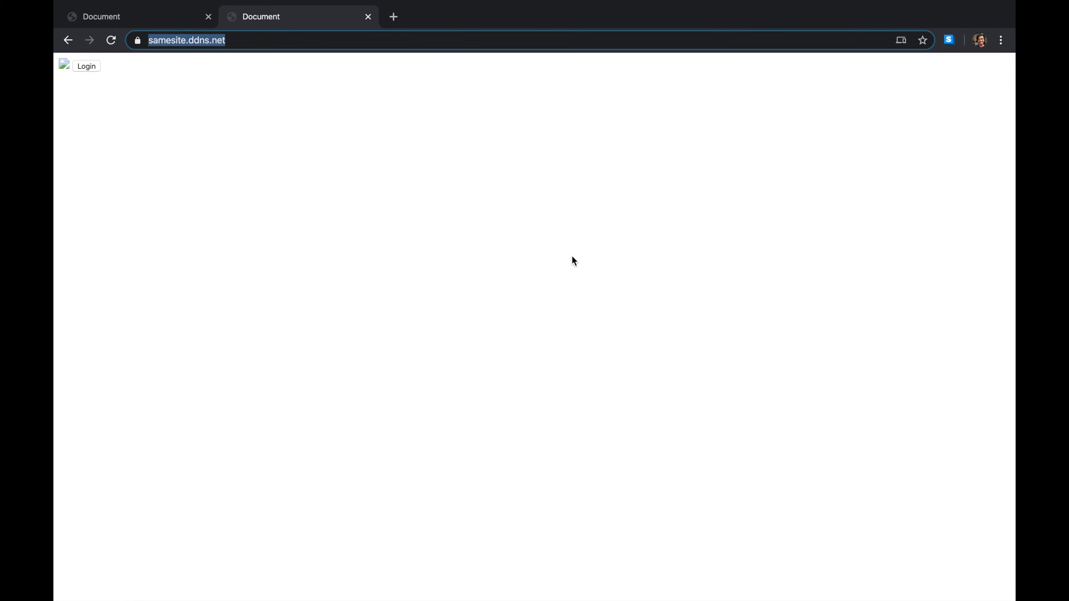
Switch from the samesite.ddns.net page in Chrome to the code editor
key(super+Tab)
click(568, 251)
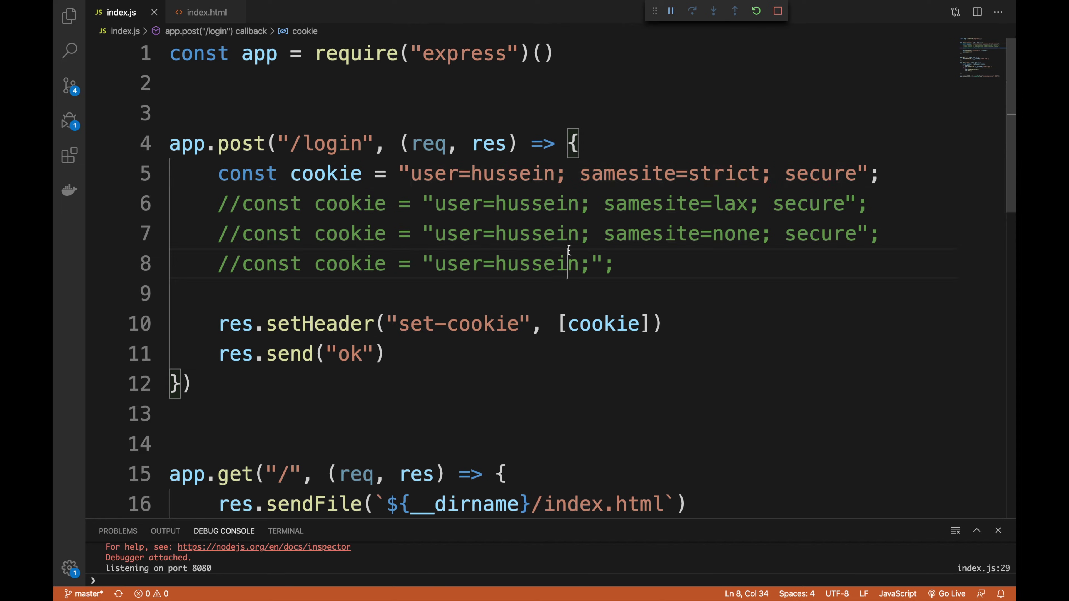
double_click(629, 173)
shift+click(771, 173)
click(771, 173)
click(683, 203)
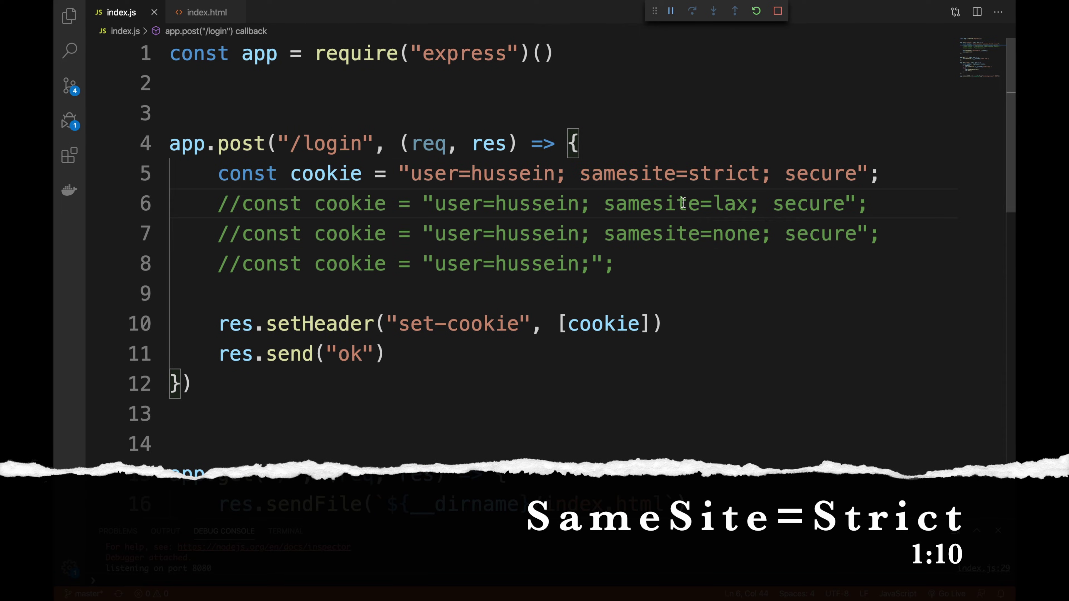
click(683, 239)
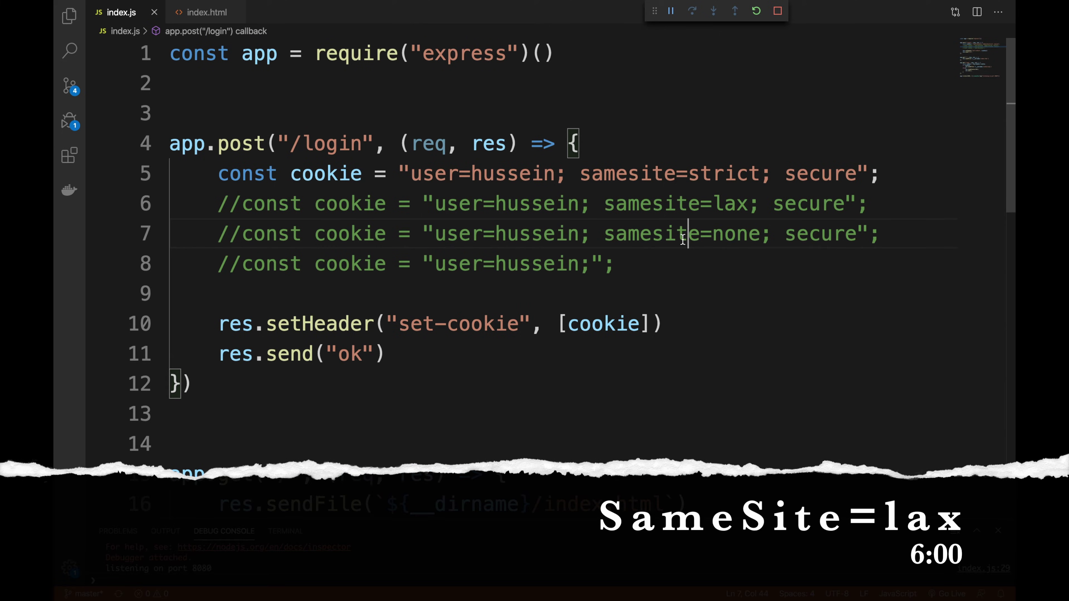
click(532, 264)
drag(655, 269, 219, 266)
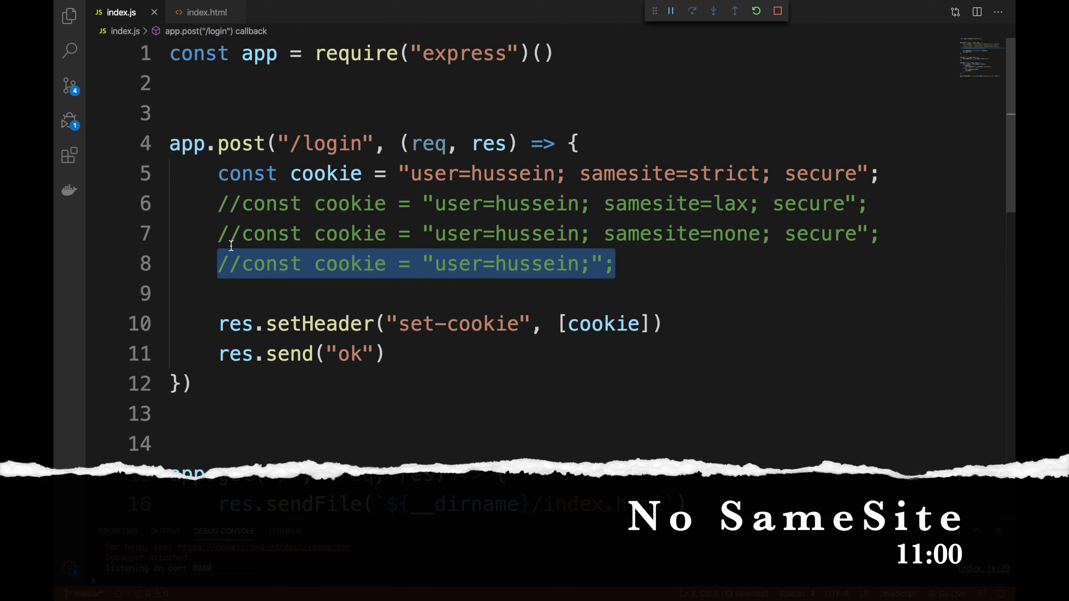
click(430, 107)
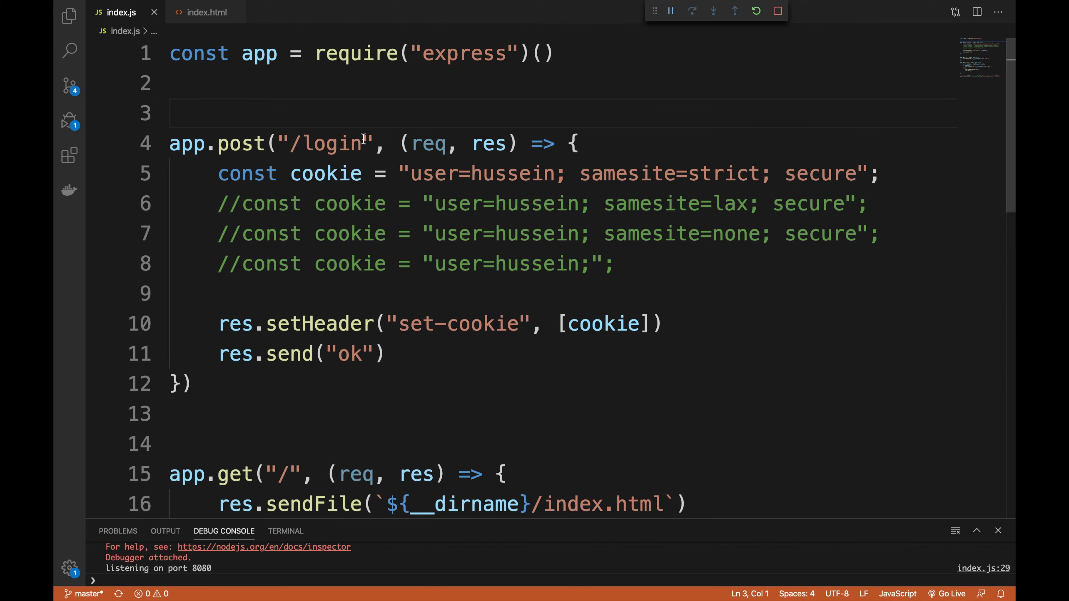
click(318, 148)
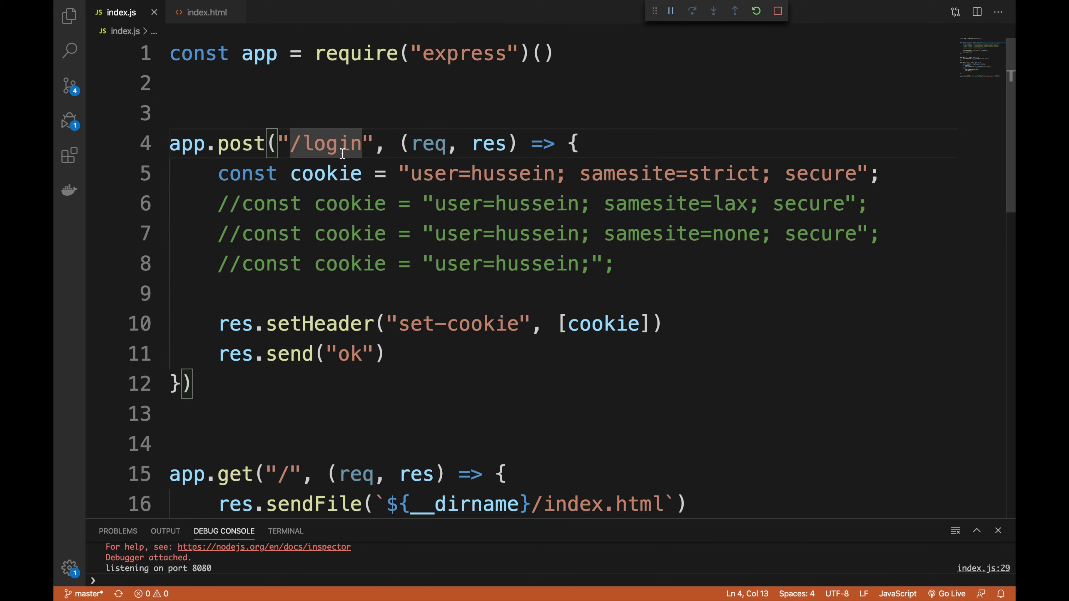
click(339, 190)
click(340, 176)
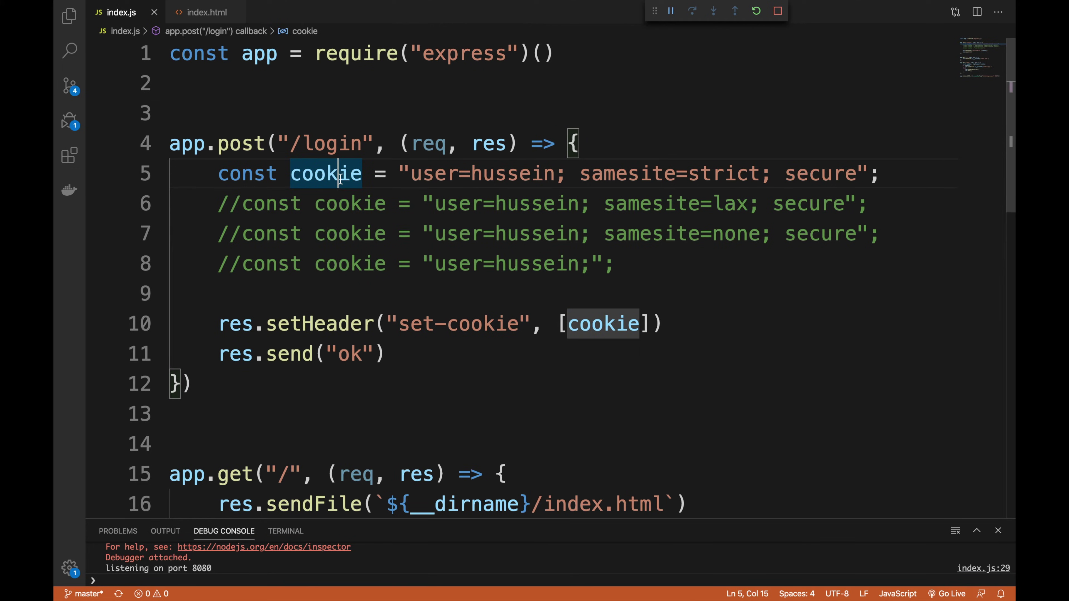
scroll(407, 333, down, 1)
scroll(408, 336, down, 5)
click(346, 255)
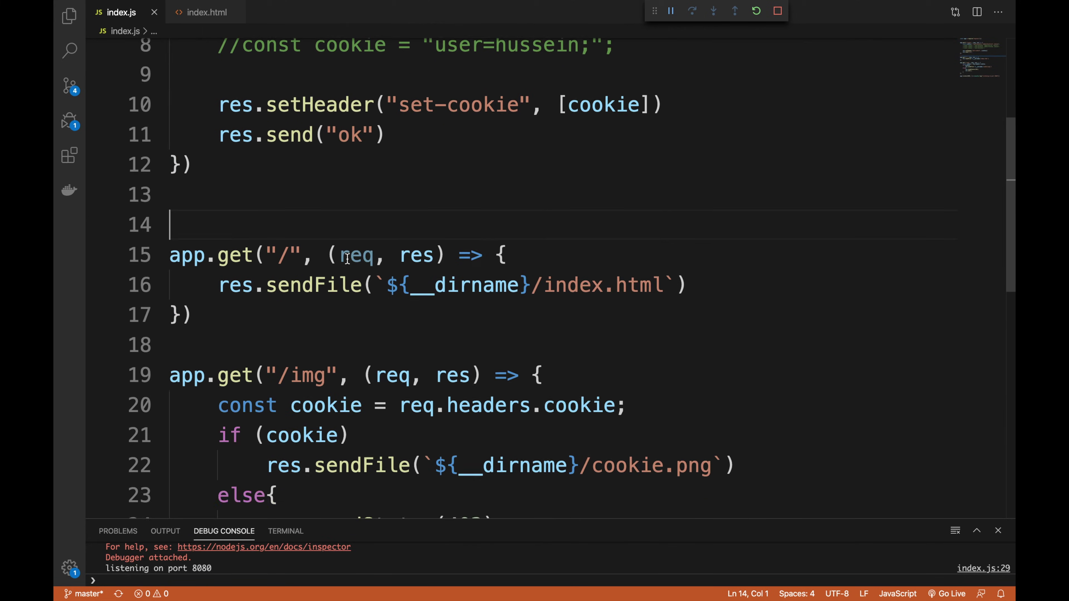
scroll(346, 255, down, 8)
drag(296, 148, 399, 425)
click(398, 425)
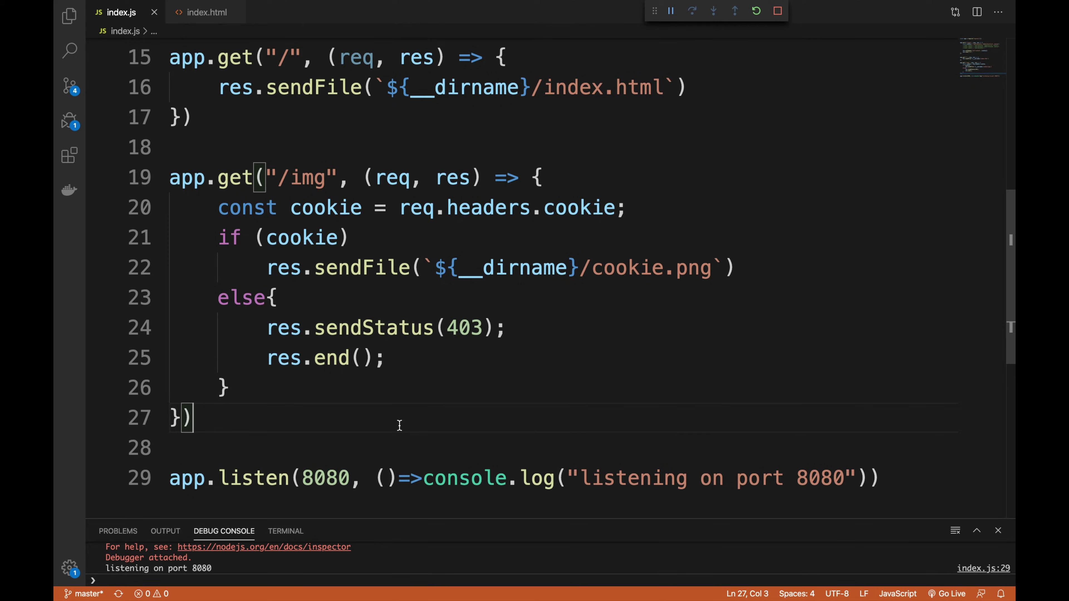
double_click(300, 234)
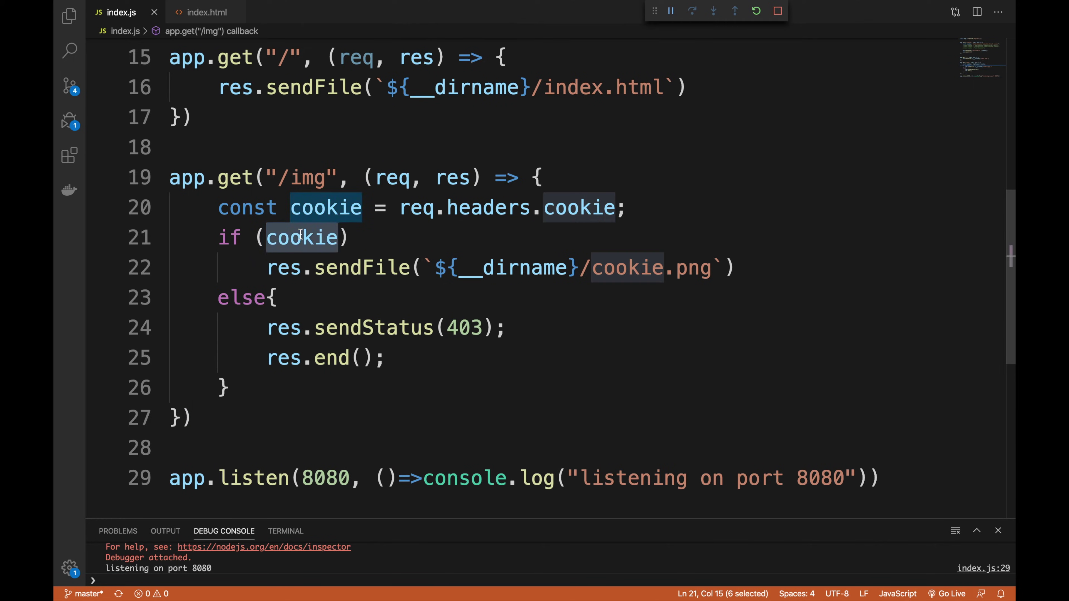
click(339, 328)
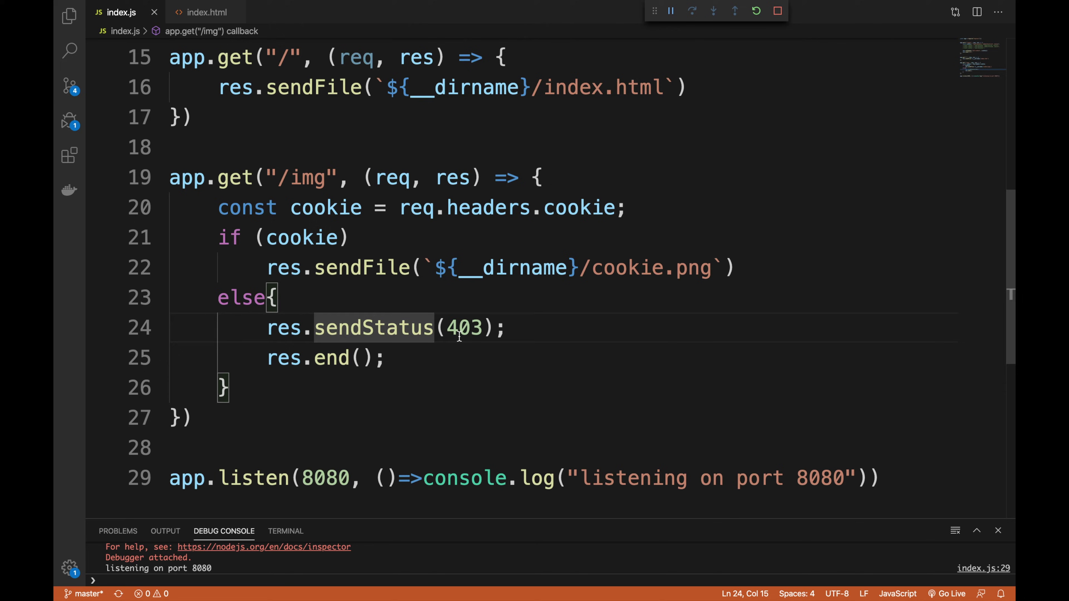
click(466, 304)
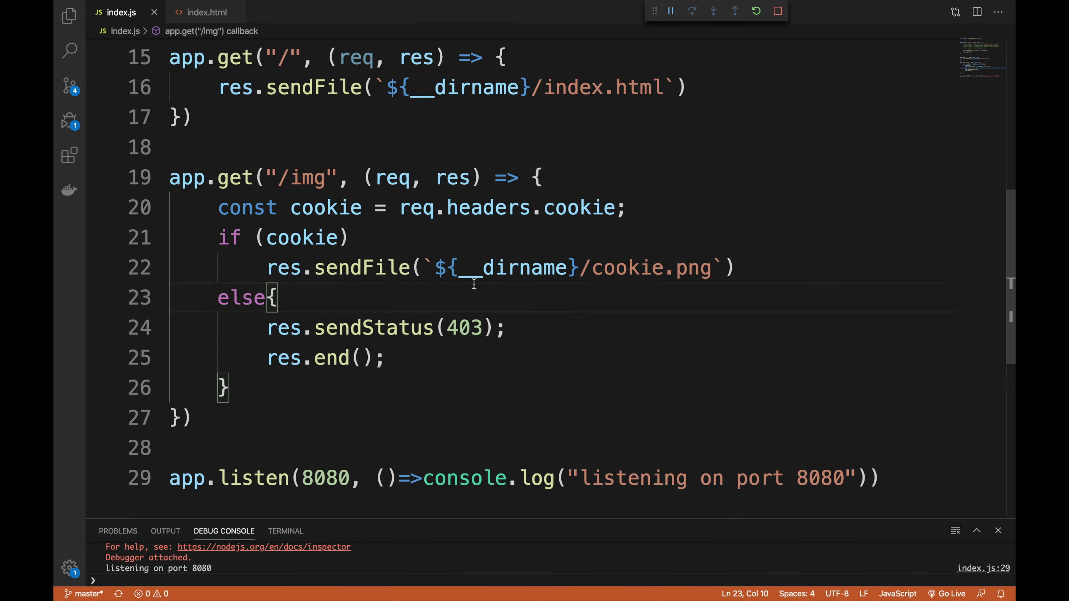
key(ctrl+Left)
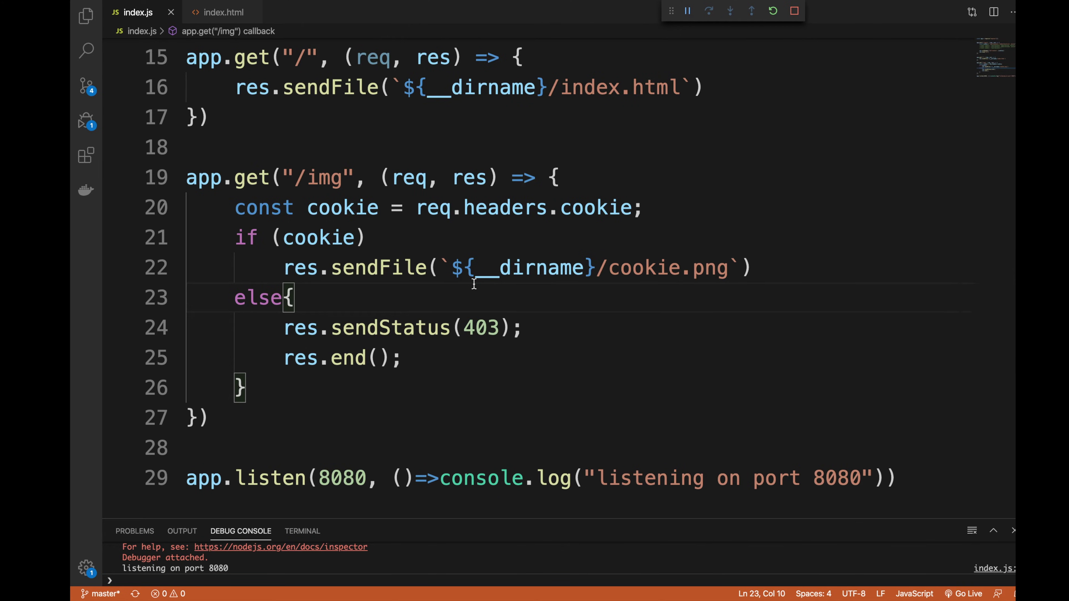
Log in on samesite.ddns.net so the server sets the samesite=strict; secure user cookie
click(255, 39)
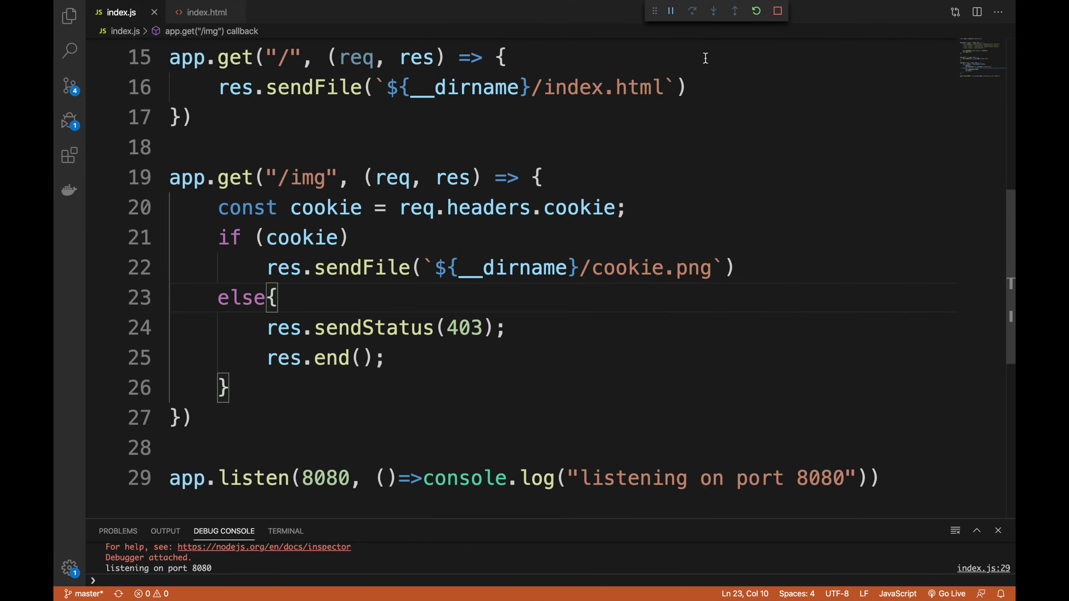
scroll(706, 57, up, 5)
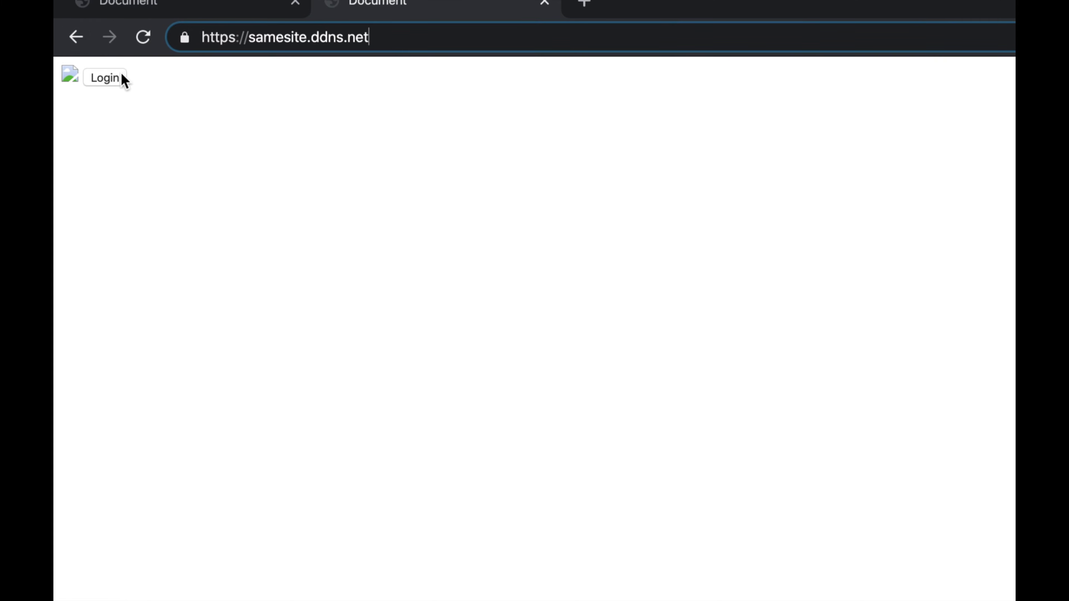
click(113, 76)
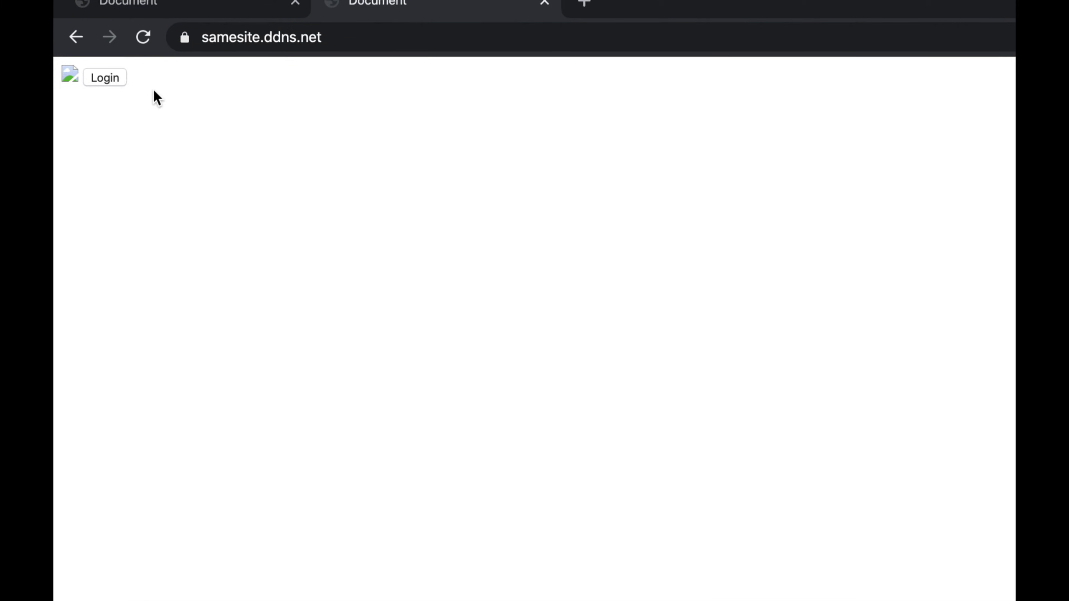
Open DevTools' Application cookie list to confirm the user cookie's SameSite is Strict
click(1002, 41)
mouse_move(832, 299)
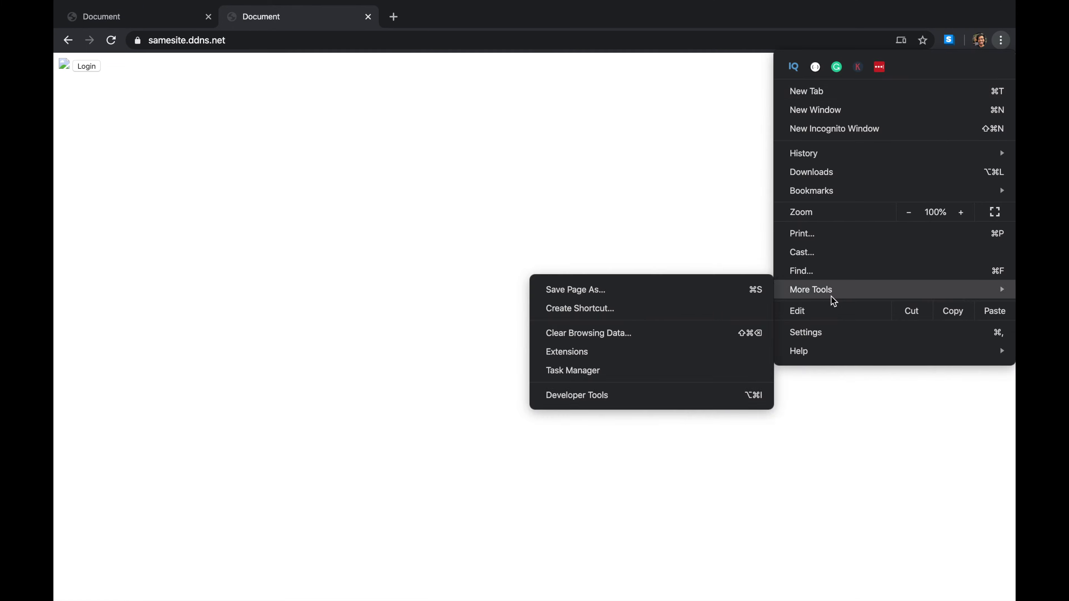
click(623, 394)
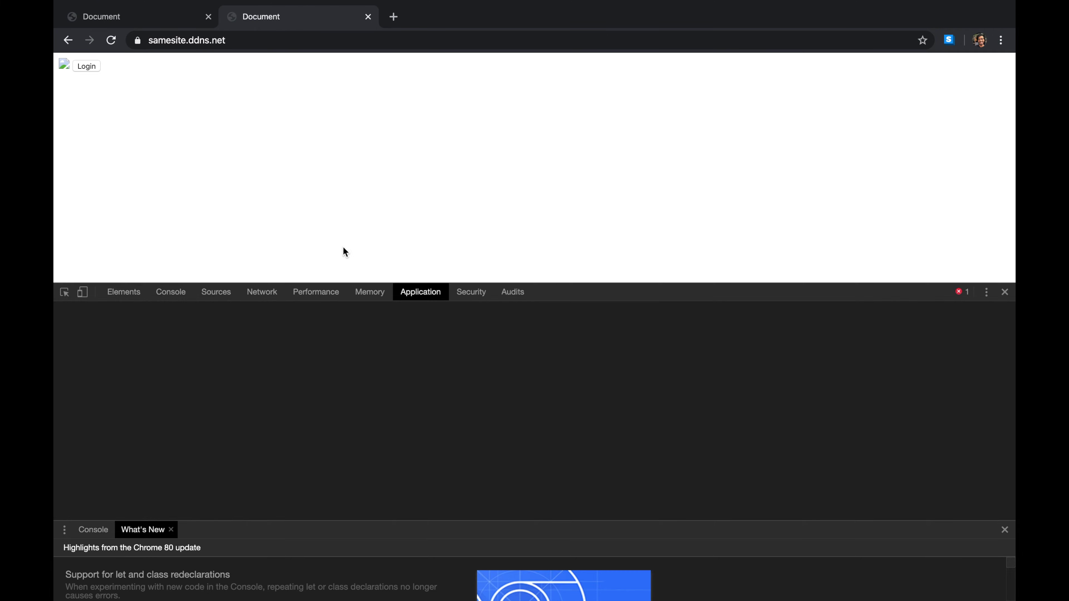
click(125, 463)
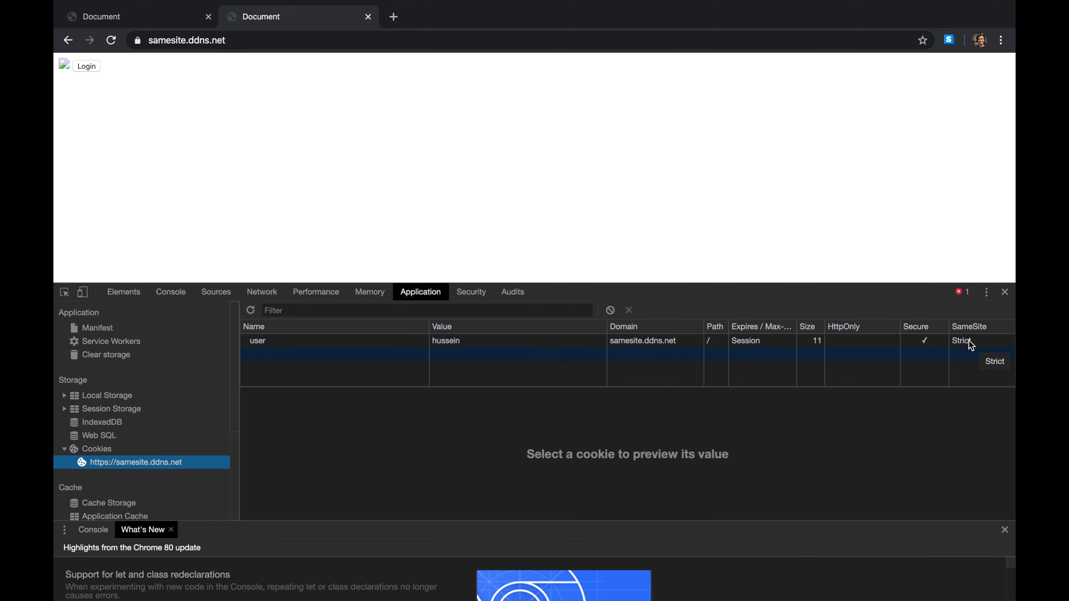
Close DevTools and reload so the cookie-and-padlock image loads
click(1005, 292)
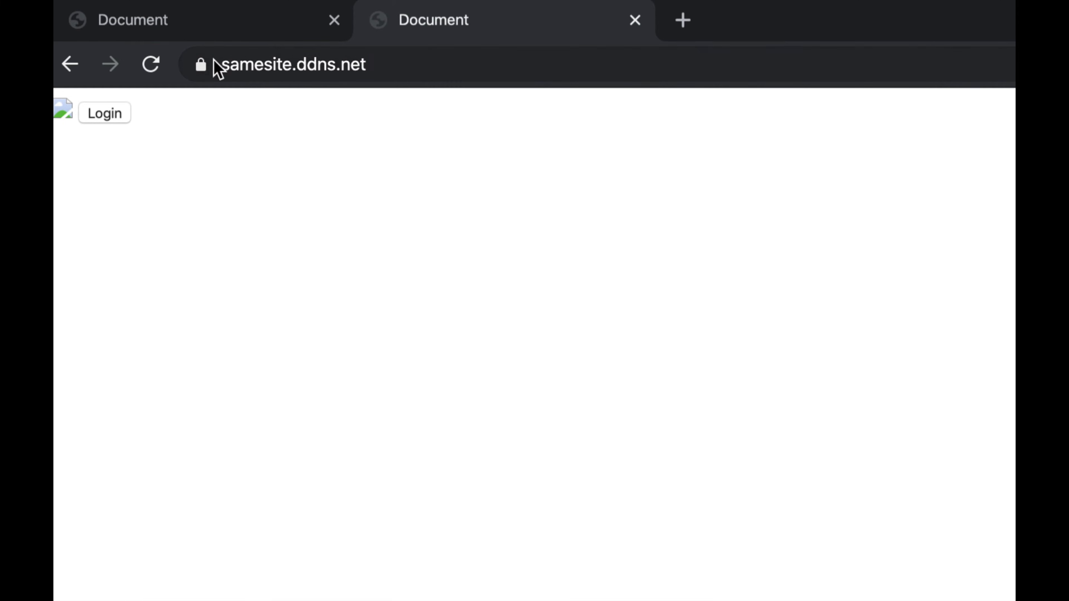
click(143, 64)
click(382, 67)
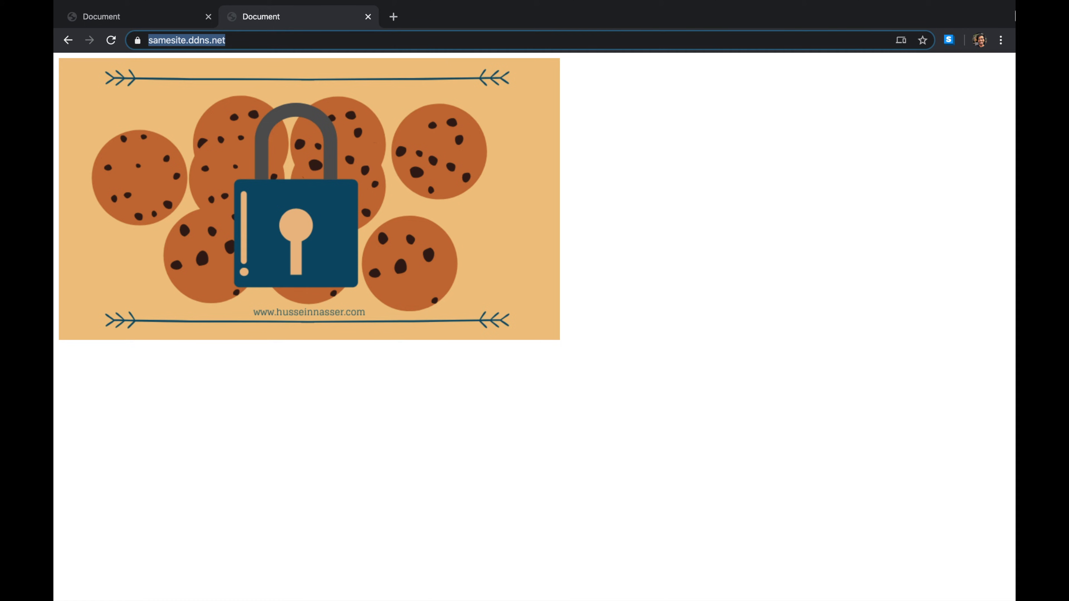
Delete the samesite.ddns.net user cookie in DevTools' cookie list
click(1001, 40)
mouse_move(871, 290)
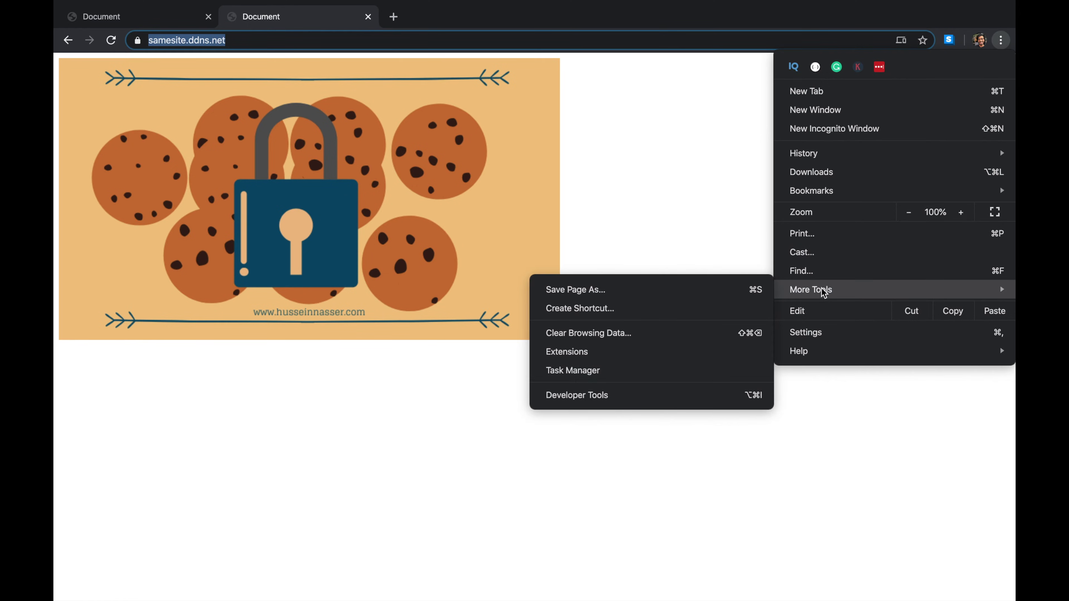
click(601, 404)
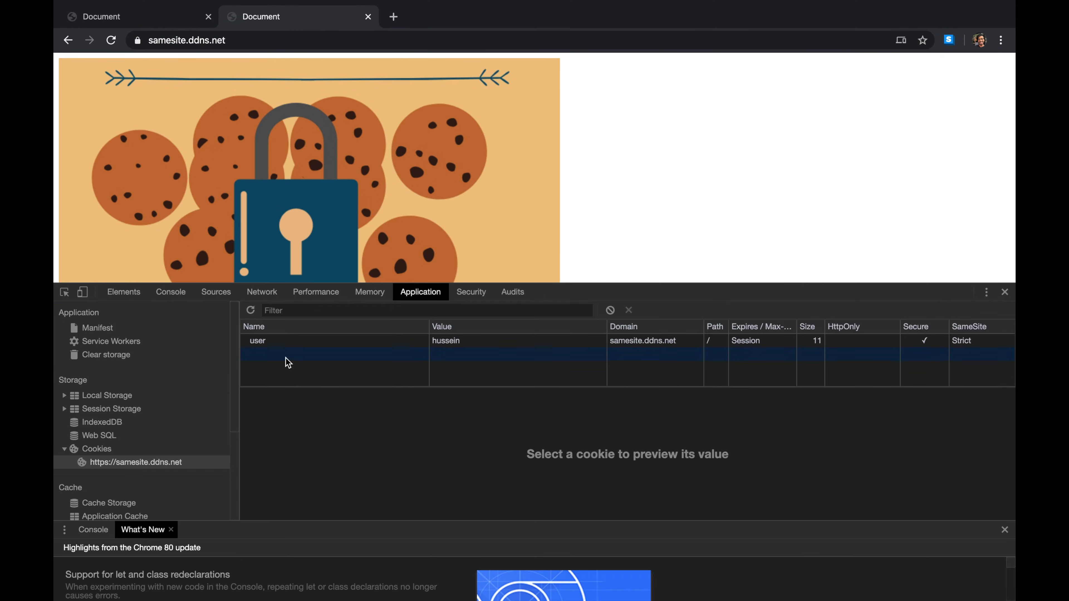
click(311, 346)
click(628, 310)
Reload, log in again for a fresh cookie, close DevTools and reload to show the image
click(111, 40)
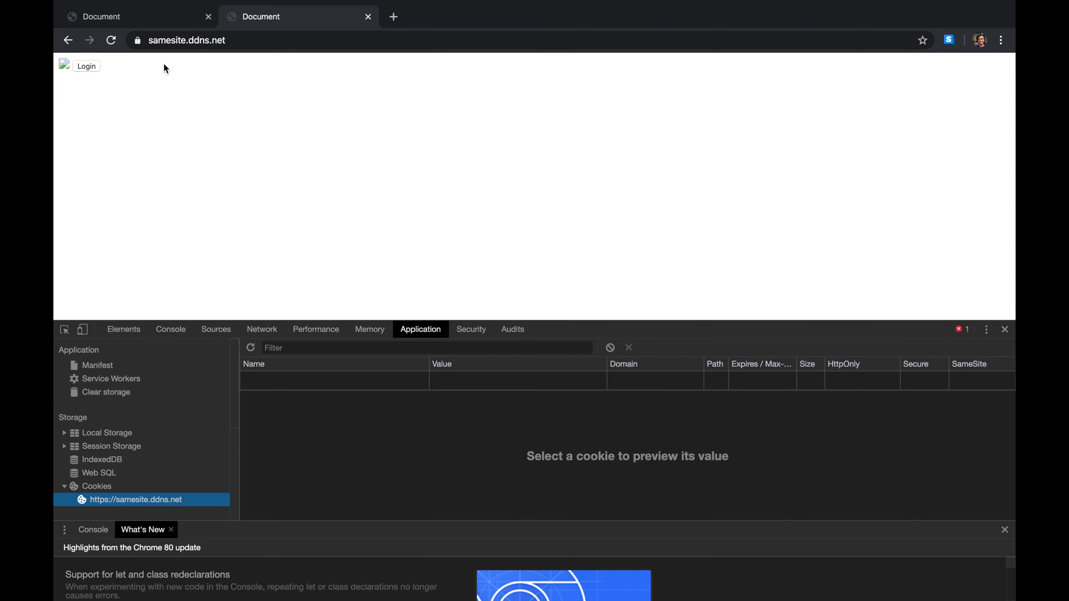
click(93, 67)
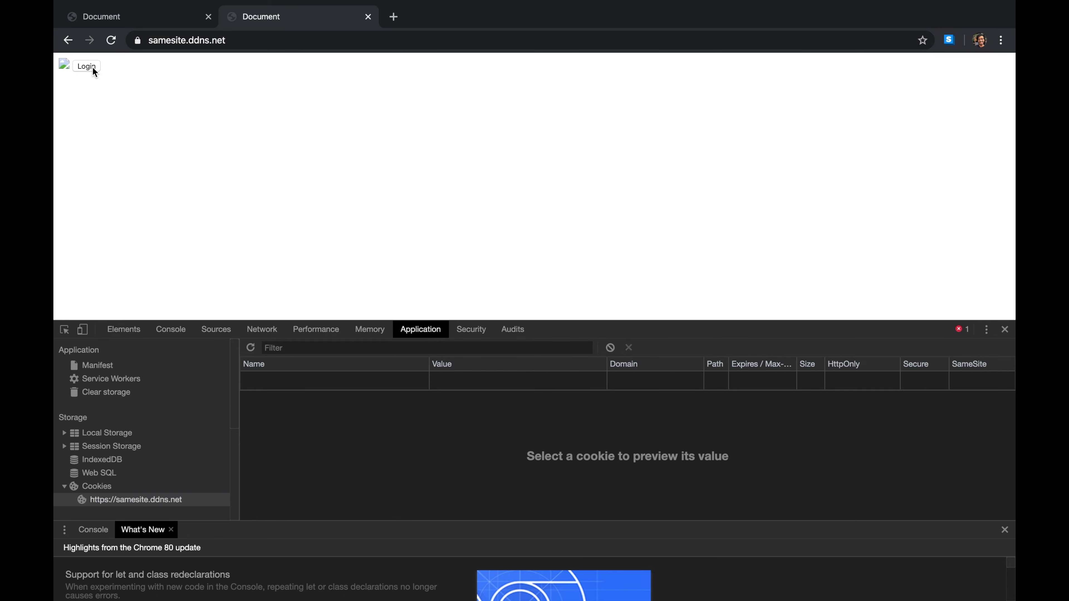
click(1005, 329)
click(111, 40)
click(284, 36)
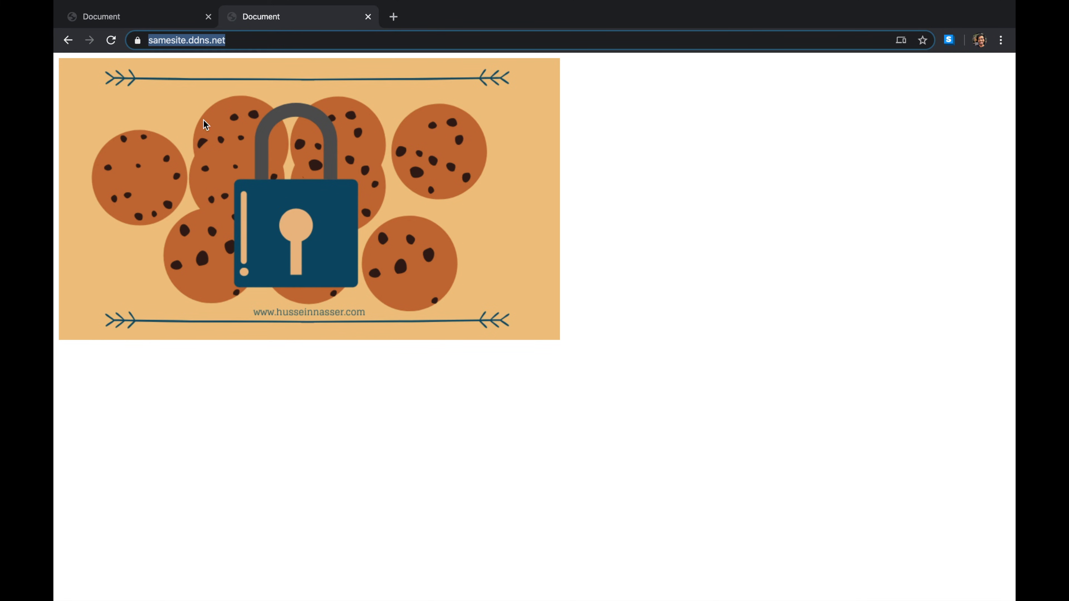
On the hnasr.github.io Hello World tab, try Load image on the broken samesite.ddns.net image
click(165, 23)
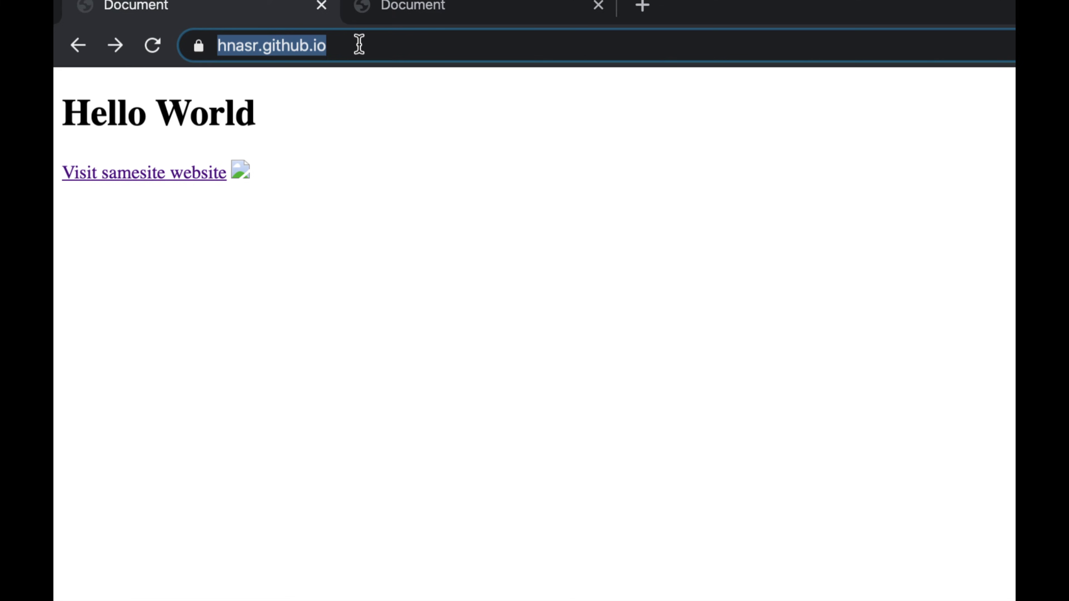
click(365, 423)
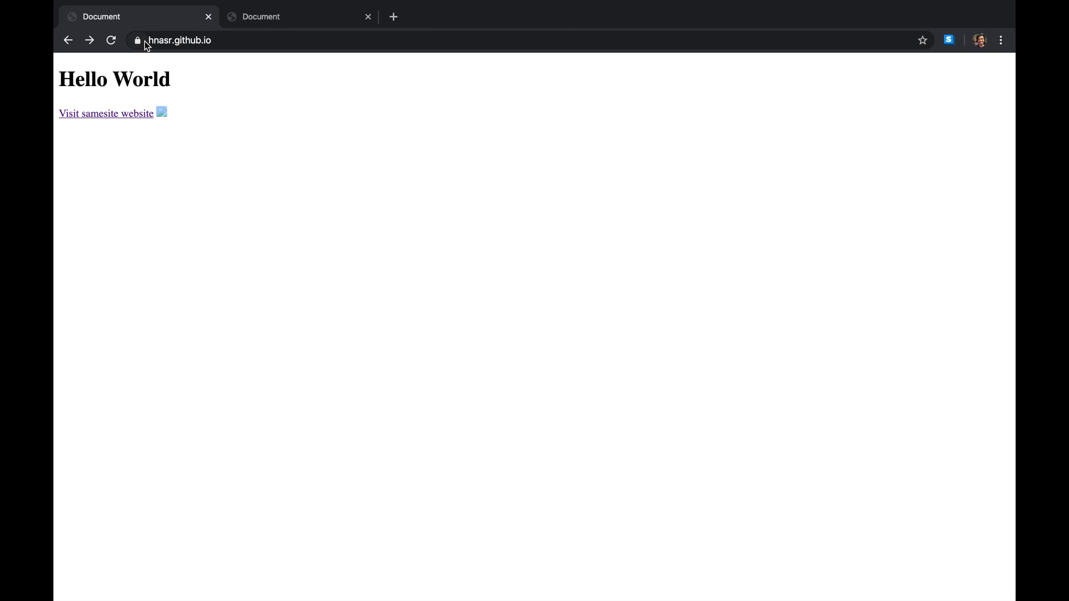
click(147, 41)
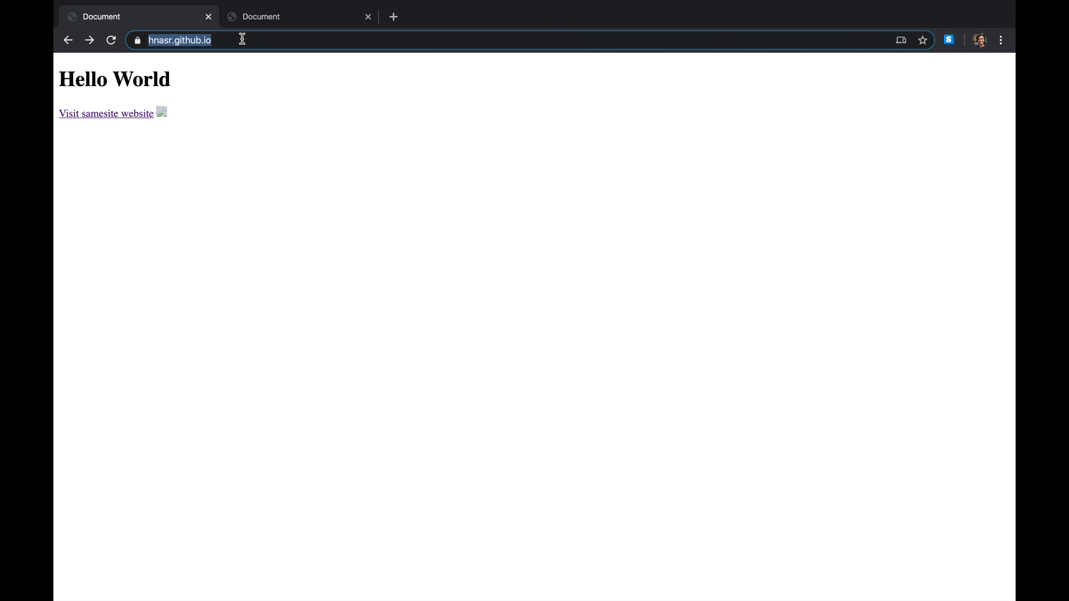
click(182, 115)
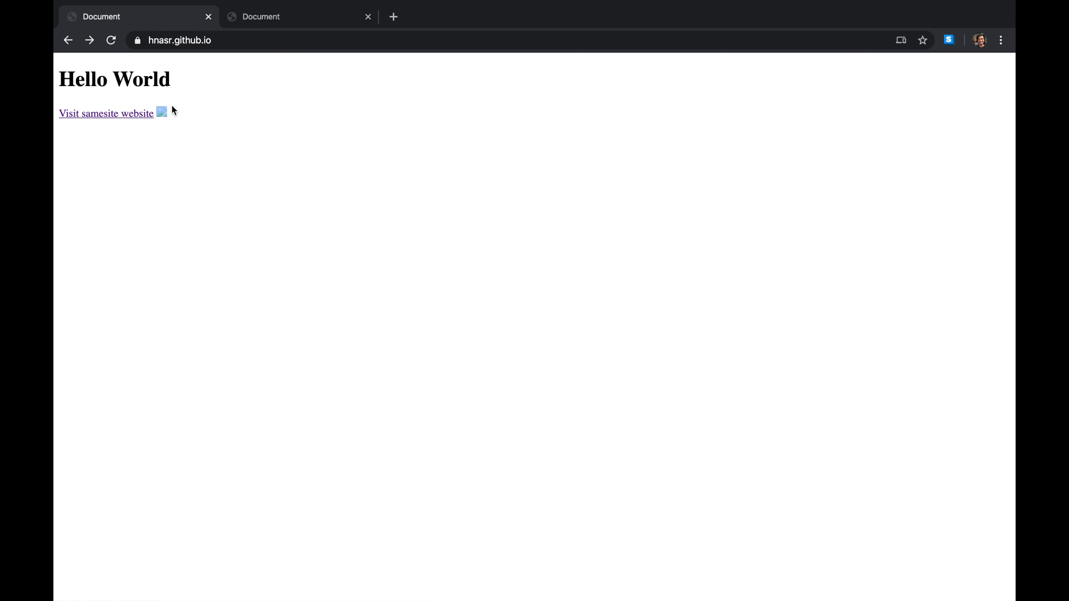
right_click(159, 113)
click(173, 100)
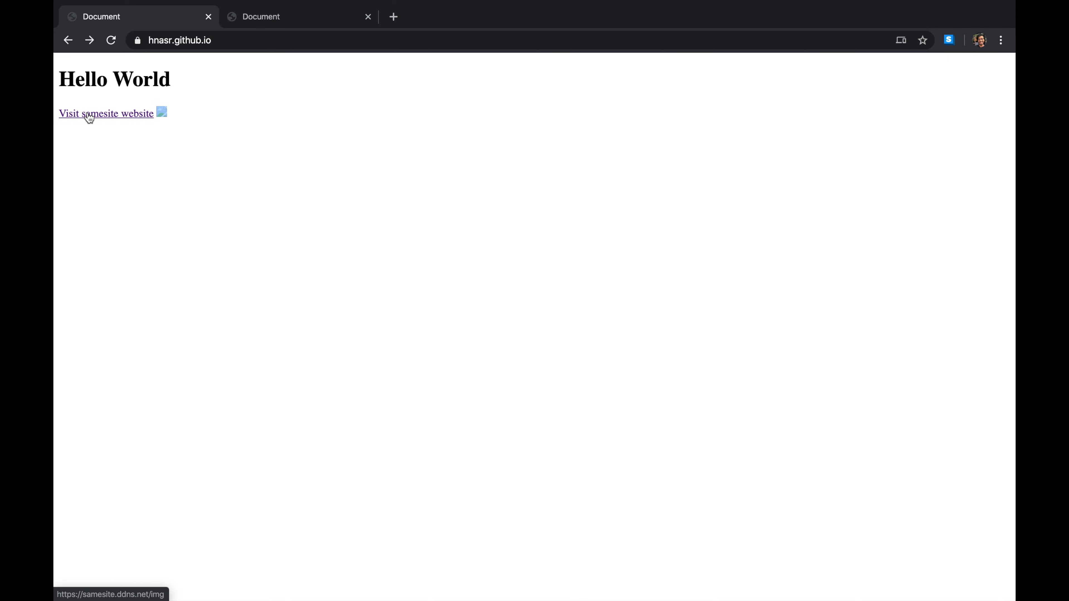
View the Hello World page source linking and embedding samesite.ddns.net/img
right_click(197, 125)
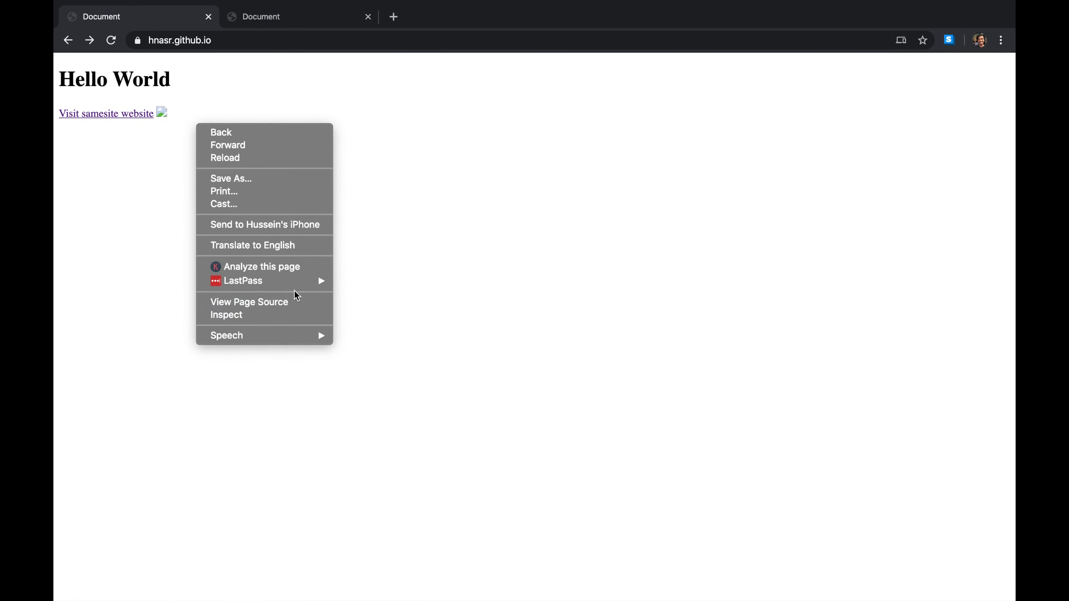
click(286, 303)
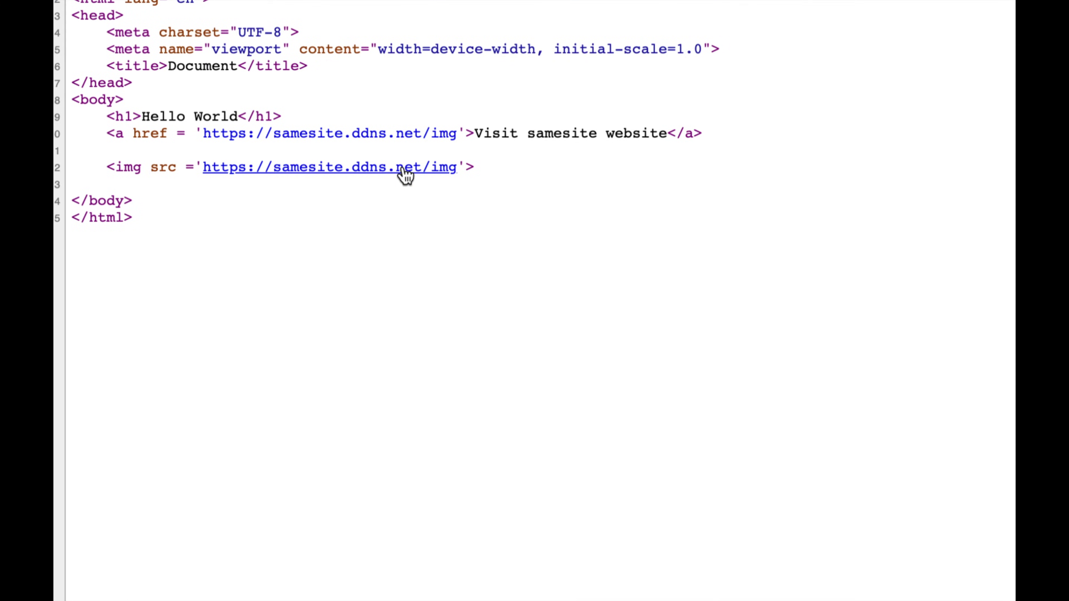
click(366, 17)
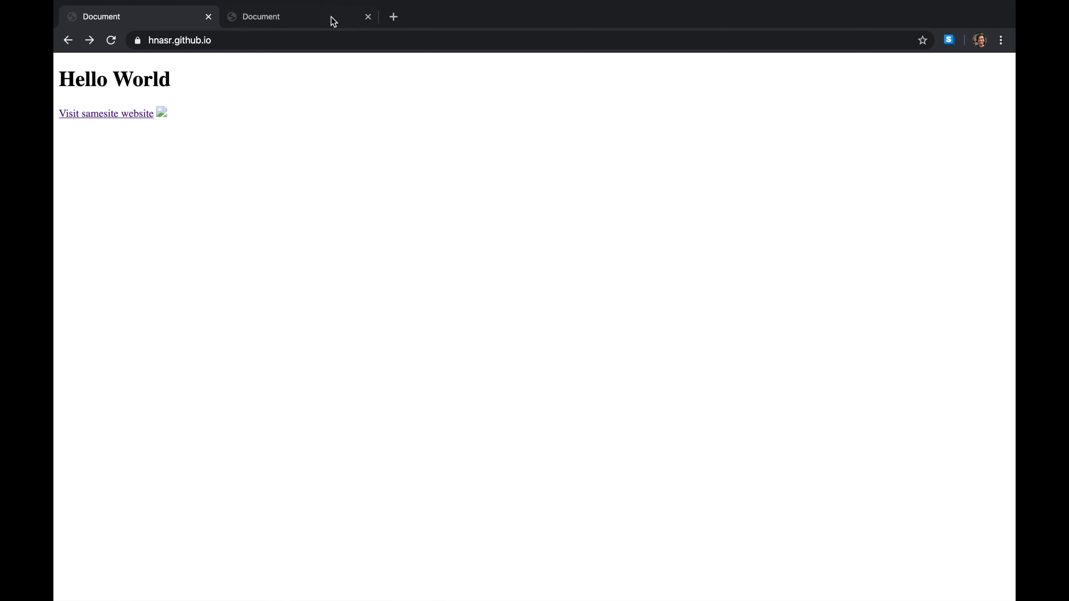
Reload the Hello World page and open Chrome's main menu at More Tools
click(162, 40)
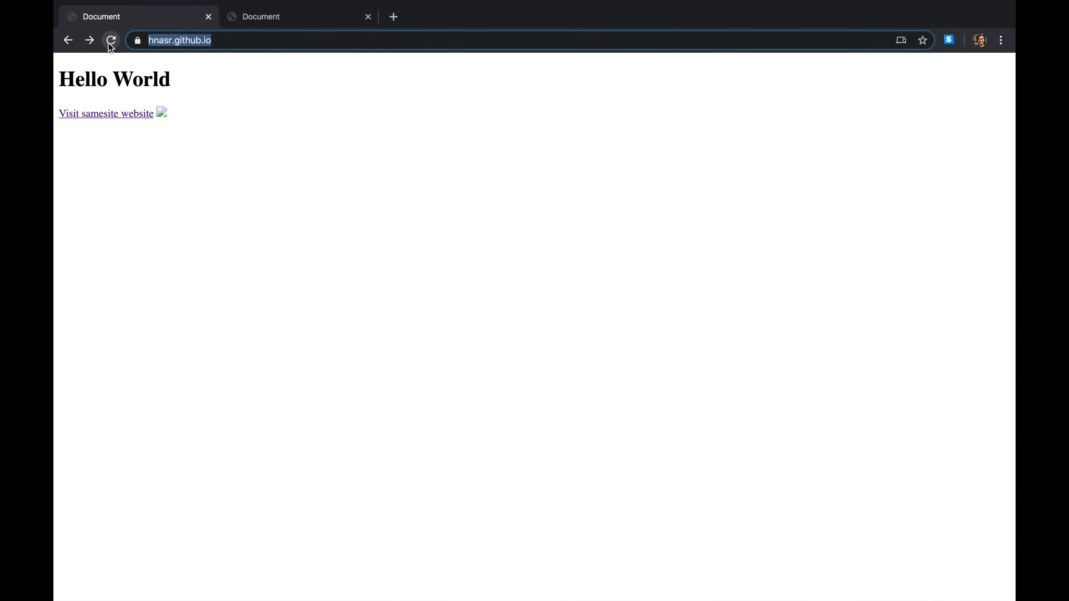
click(111, 40)
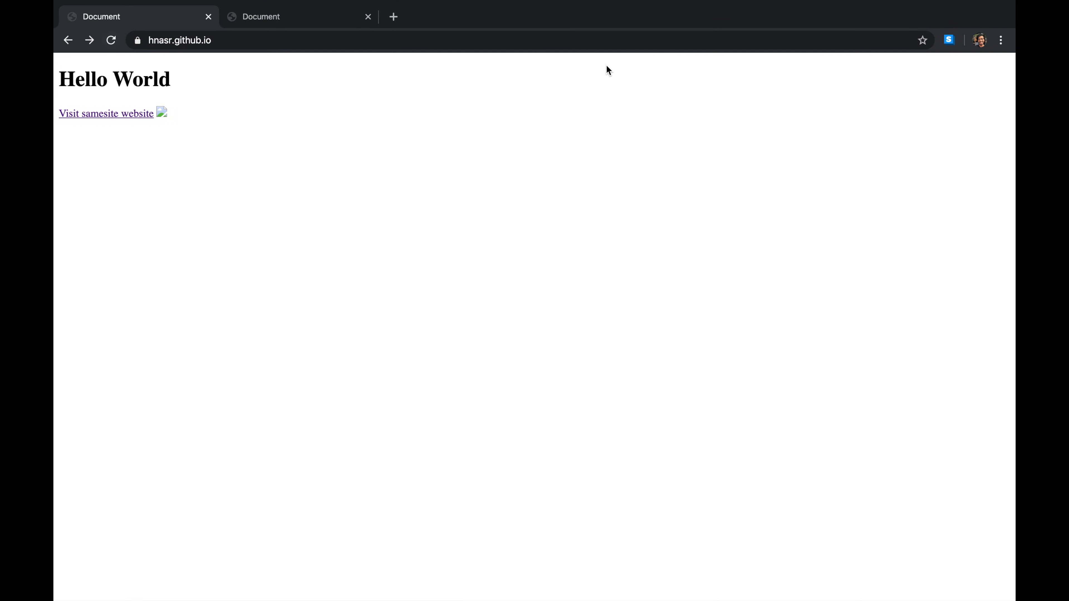
click(1001, 40)
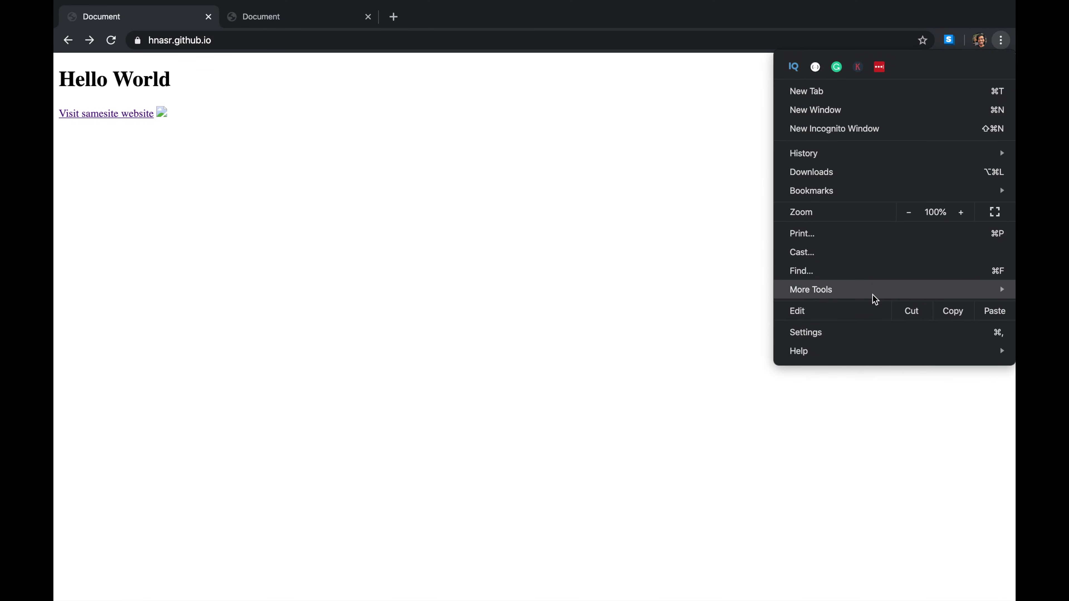
mouse_move(873, 295)
click(572, 395)
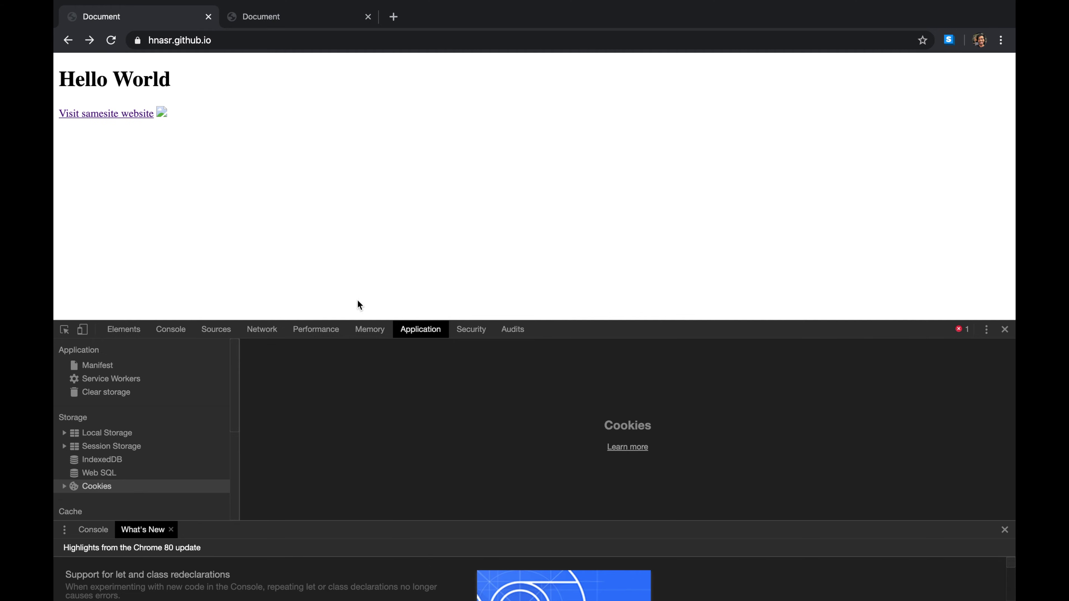
double_click(98, 486)
click(135, 500)
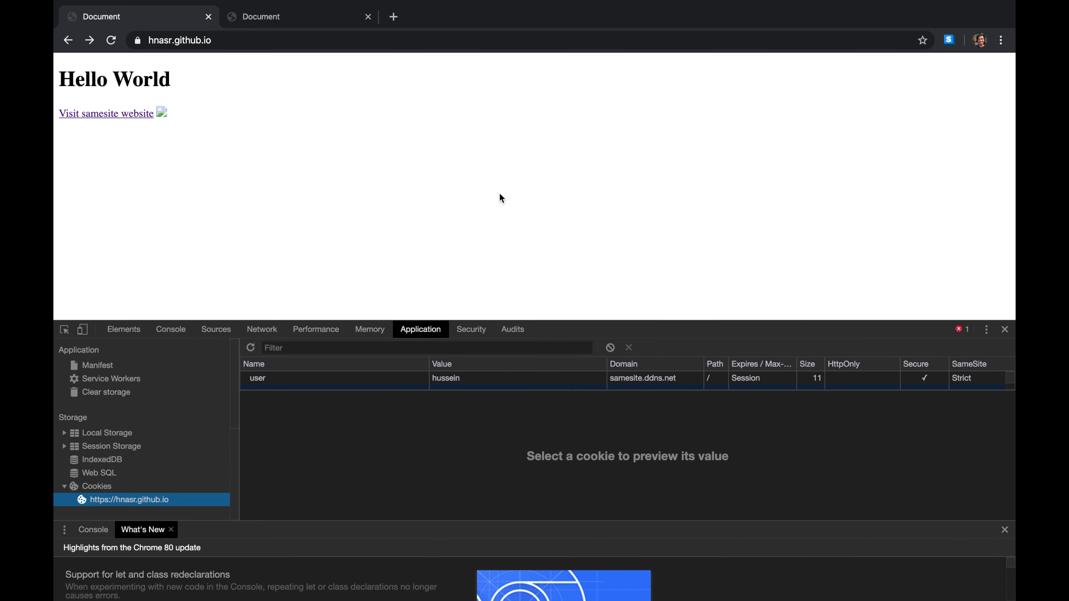
Follow the Visit samesite website link (Forbidden), then open samesite.ddns.net/img directly in a new tab
click(128, 119)
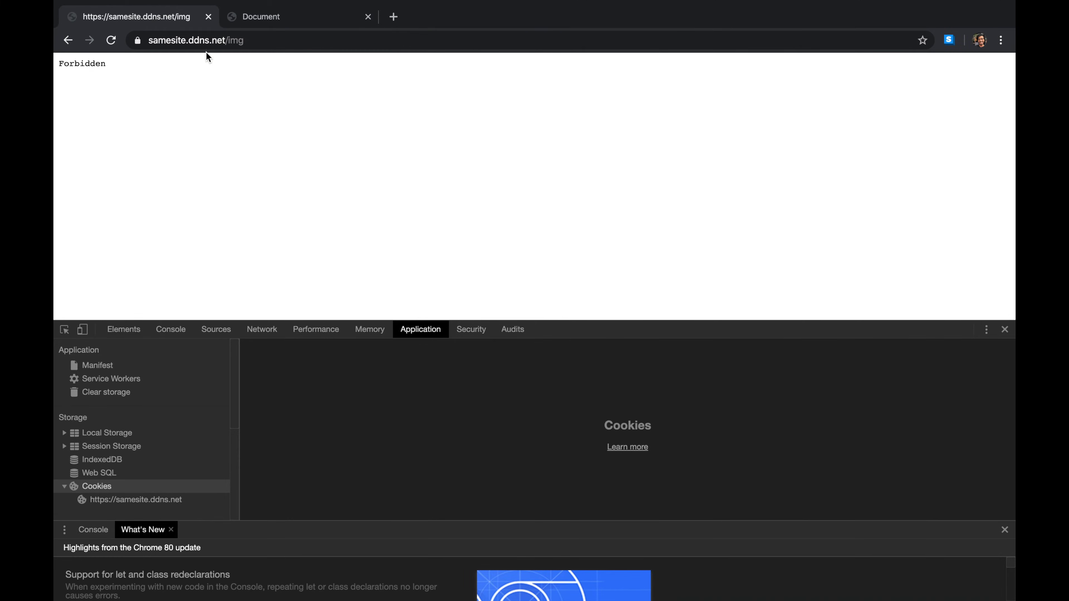
click(251, 40)
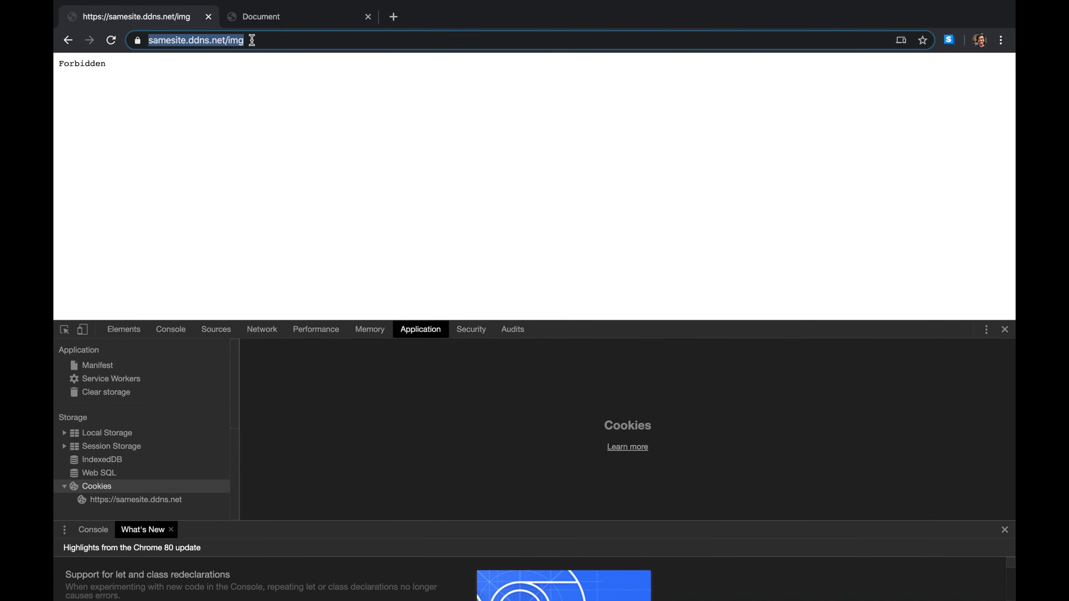
key(super+c)
key(super+t)
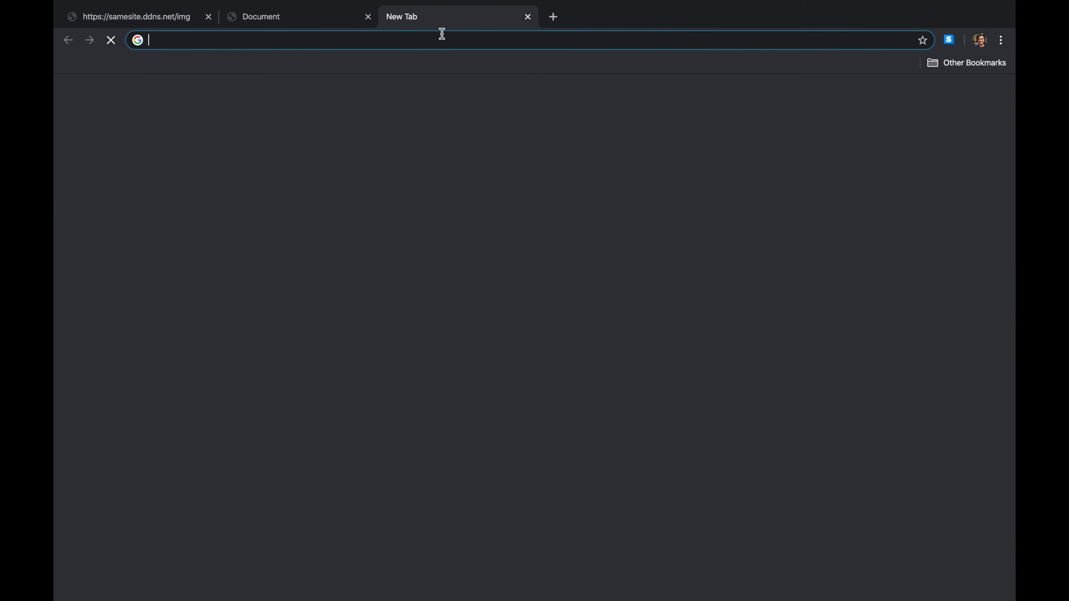
key(super+v)
key(Return)
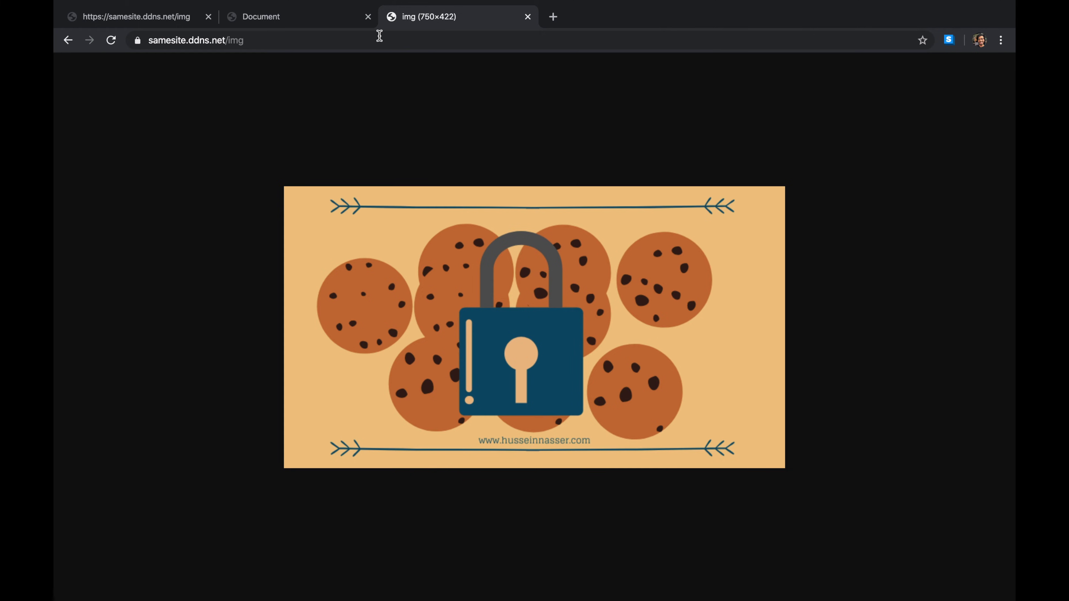
Return to the first tab and go back to the Hello World page
click(380, 36)
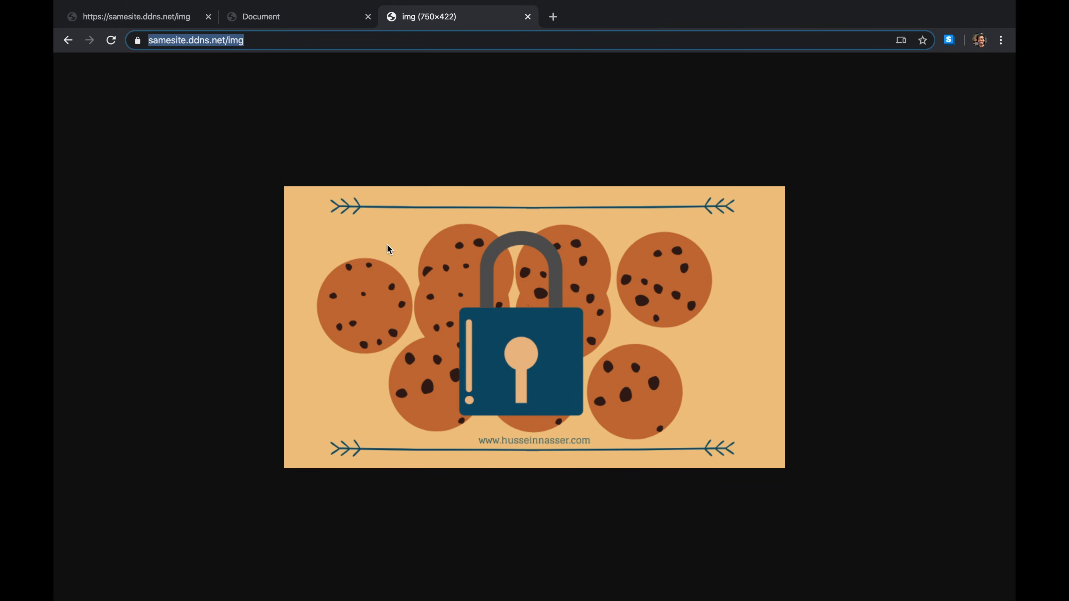
click(152, 17)
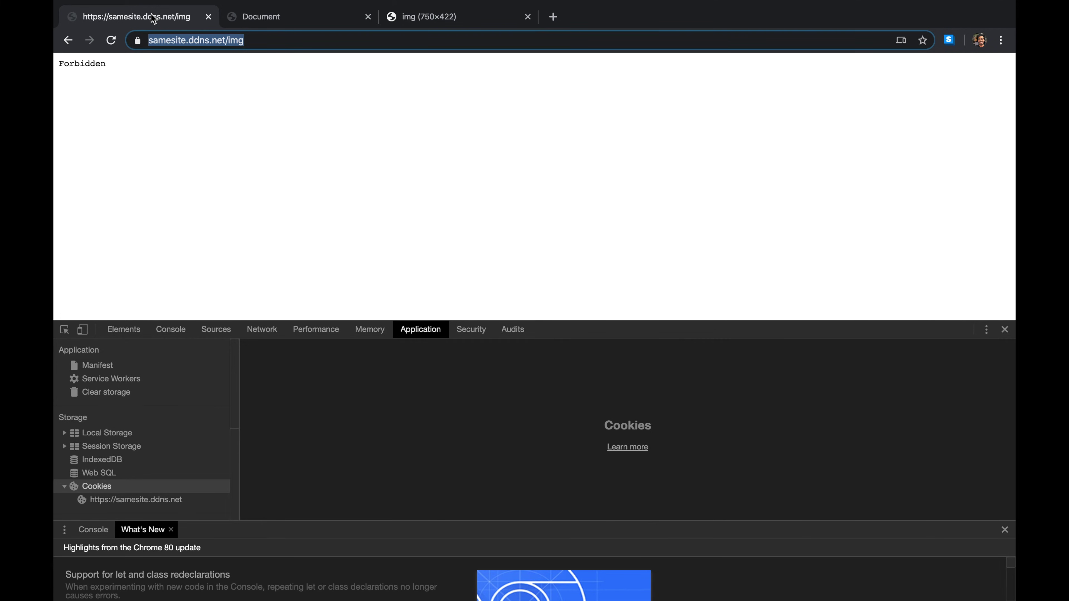
click(68, 40)
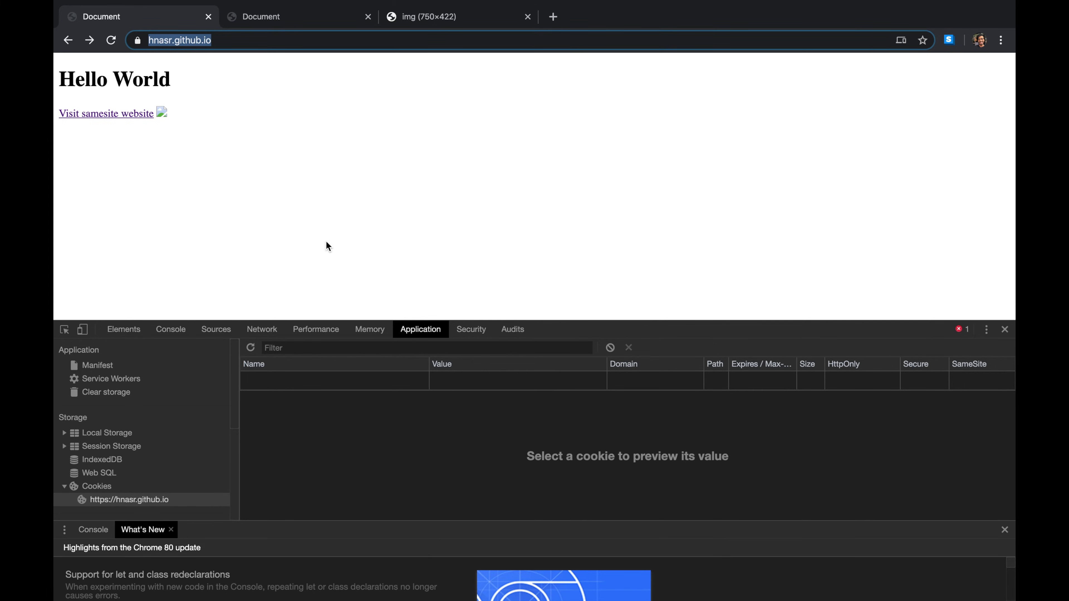
In index.js, comment out the samesite=strict cookie line and uncomment the samesite=lax line
key(super+Tab)
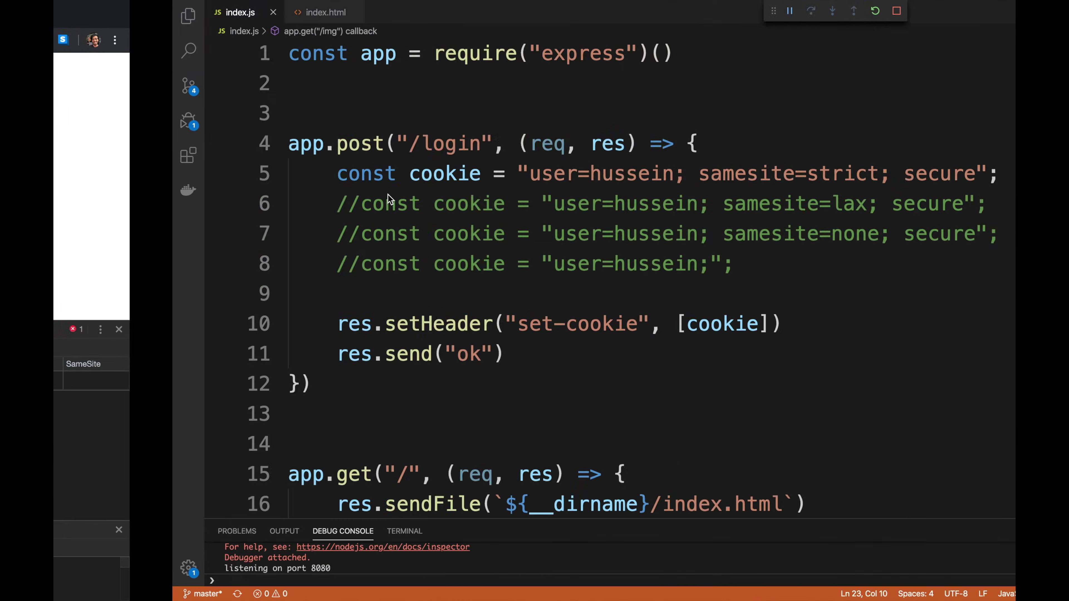
click(819, 181)
click(220, 180)
text(//)
key(Down)
key(Right)
key(BackSpace)
key(BackSpace)
key(BackSpace)
text(c)
Save index.js, restart the server, and return to Chrome's samesite.ddns.net tab
key(super+s)
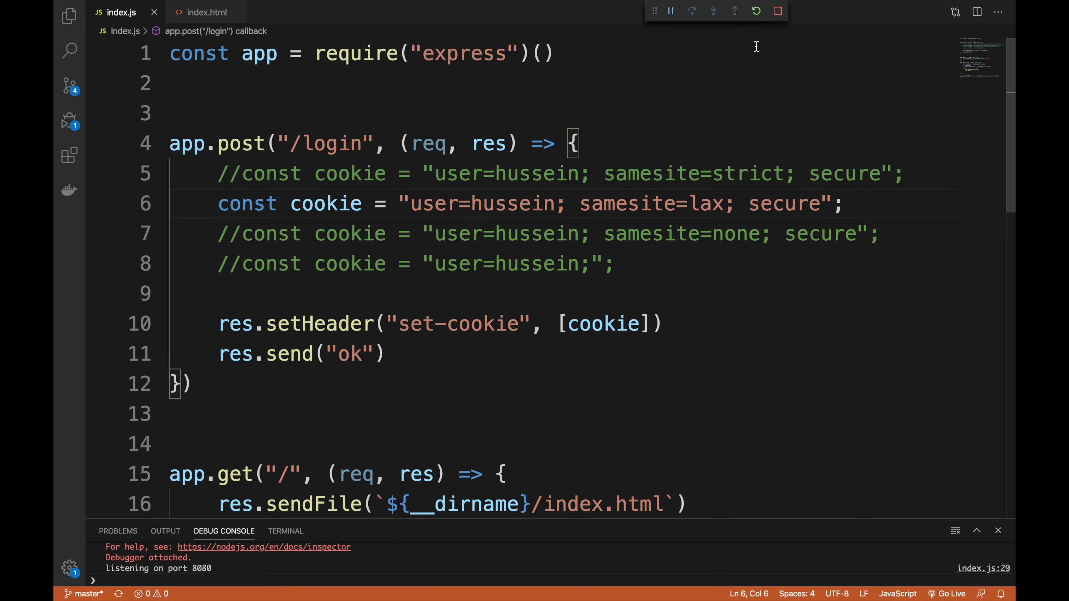
click(756, 11)
key(super+Tab)
click(339, 18)
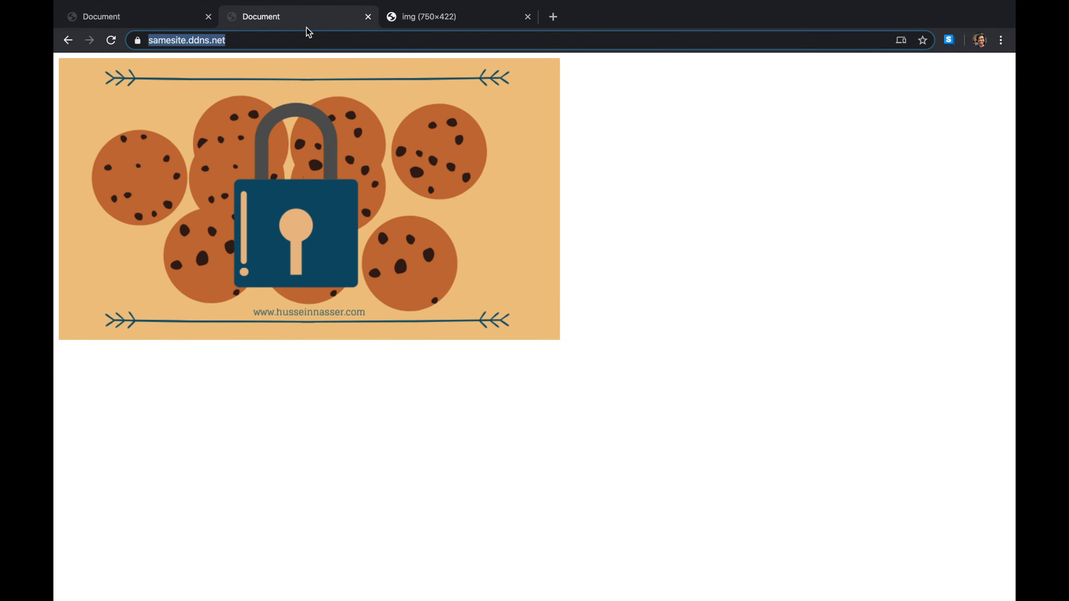
Delete the old user cookie from samesite.ddns.net's cookie list in DevTools
click(1001, 40)
mouse_move(904, 295)
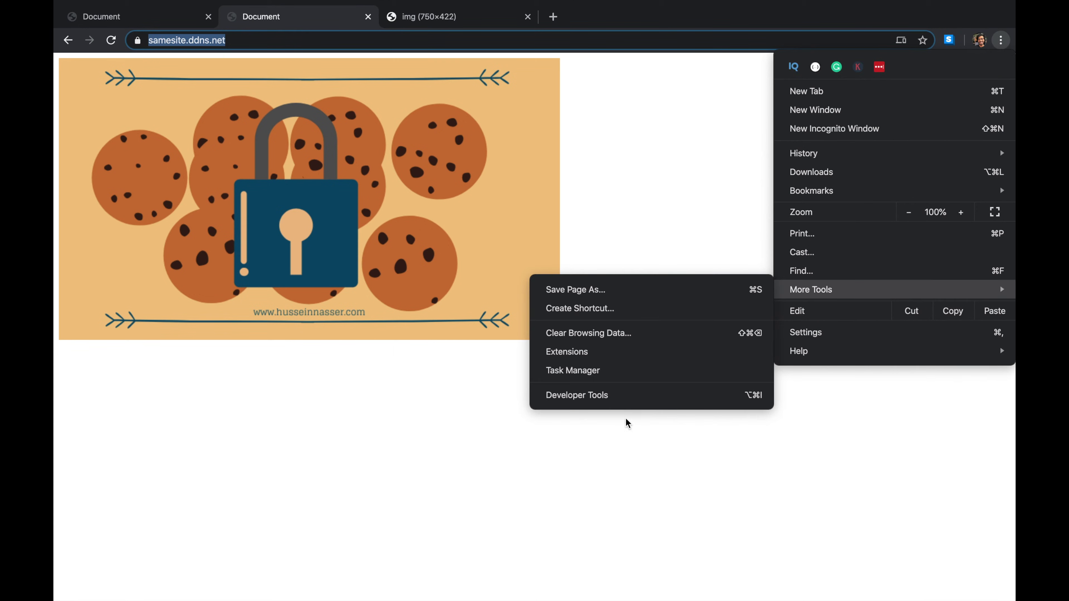
click(636, 404)
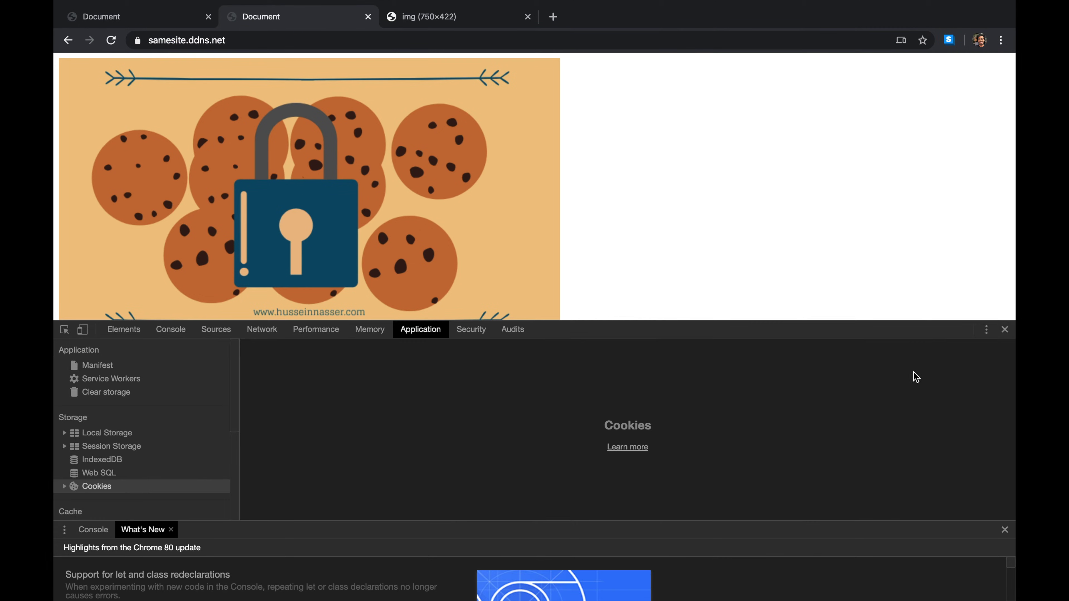
click(96, 486)
click(108, 501)
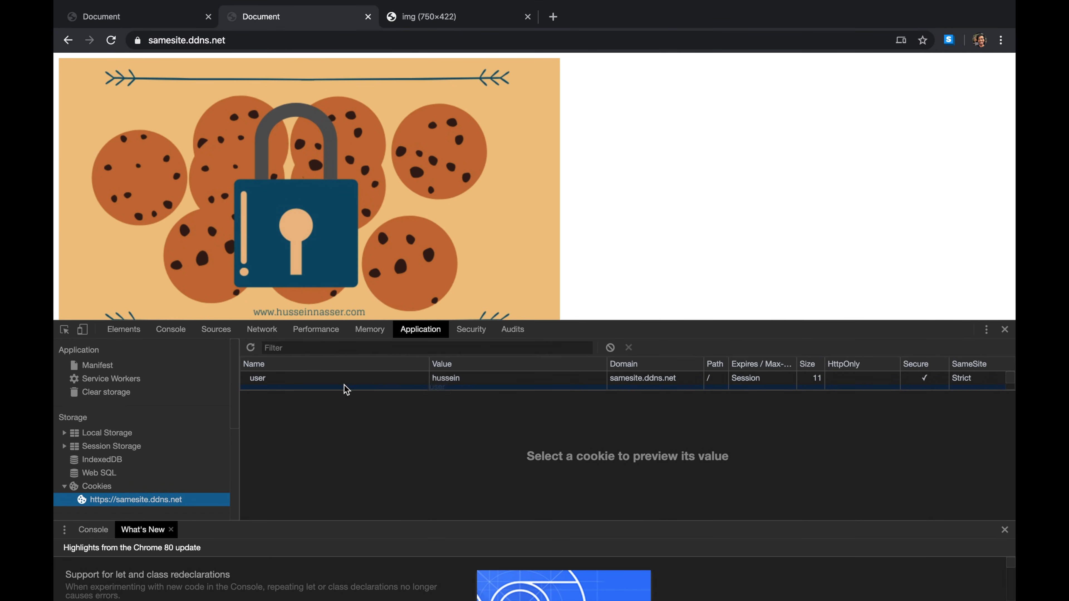
click(365, 377)
click(629, 347)
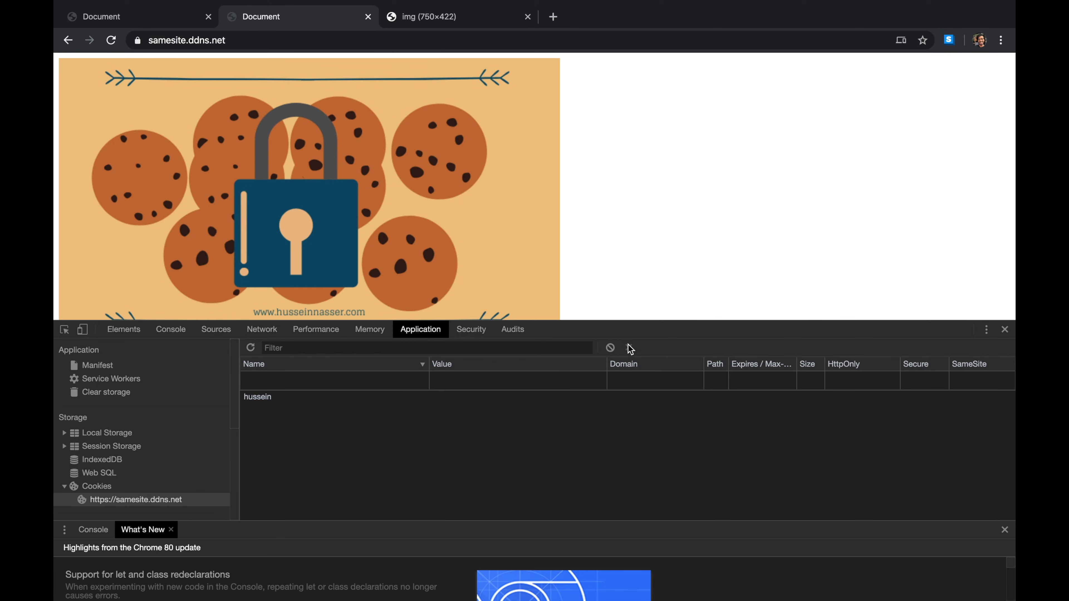
Reload, log in for a new SameSite Lax cookie, close DevTools and reload the page
click(113, 40)
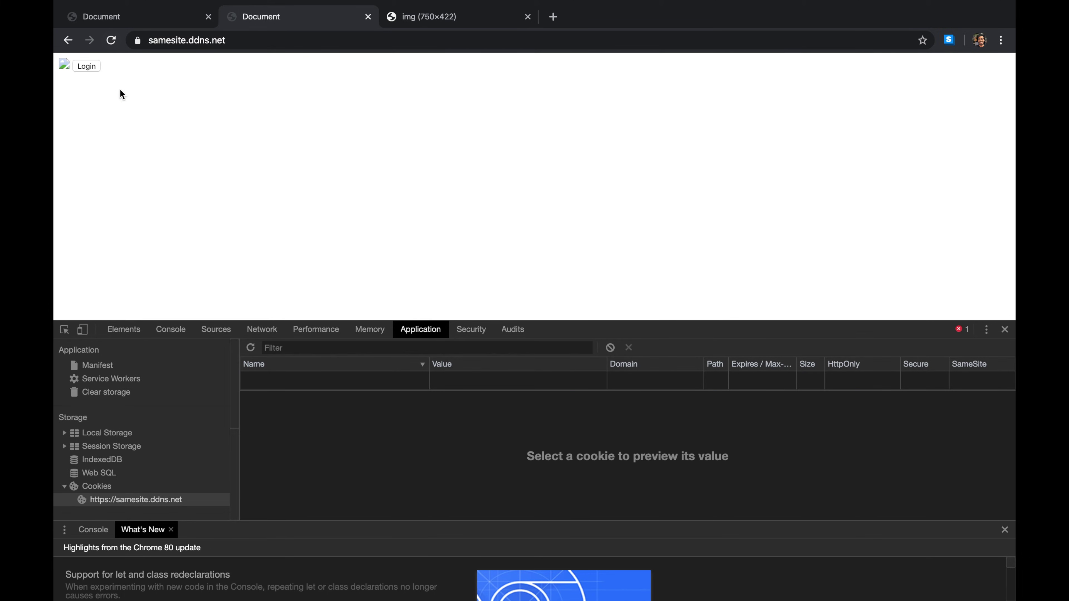
click(81, 66)
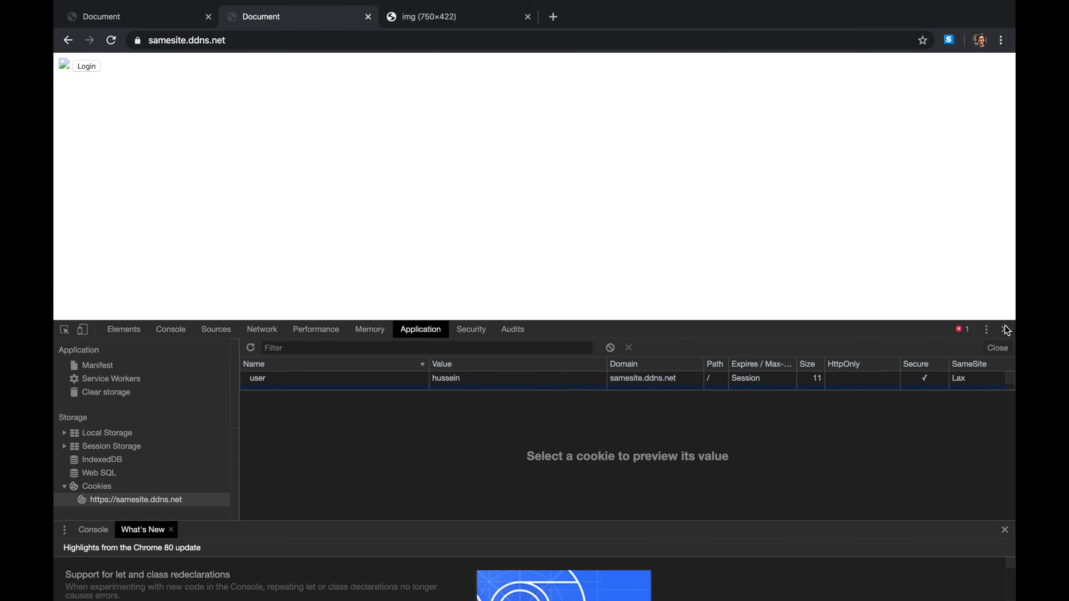
click(1005, 329)
click(111, 40)
click(194, 37)
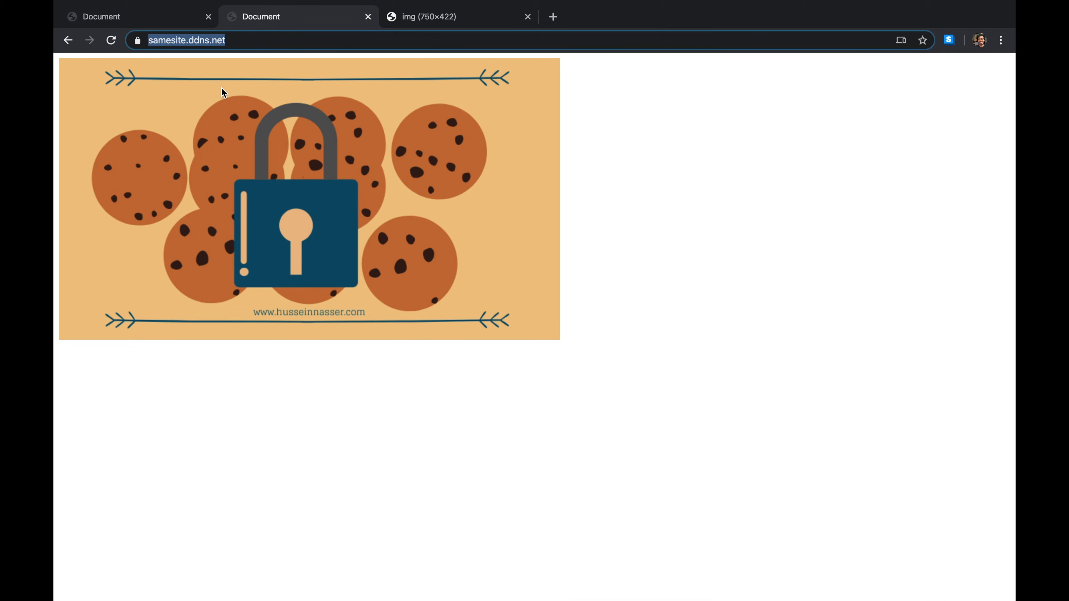
Reload the Hello World page and follow its 'Visit samesite website' link to samesite.ddns.net/img
click(252, 62)
click(174, 18)
click(208, 40)
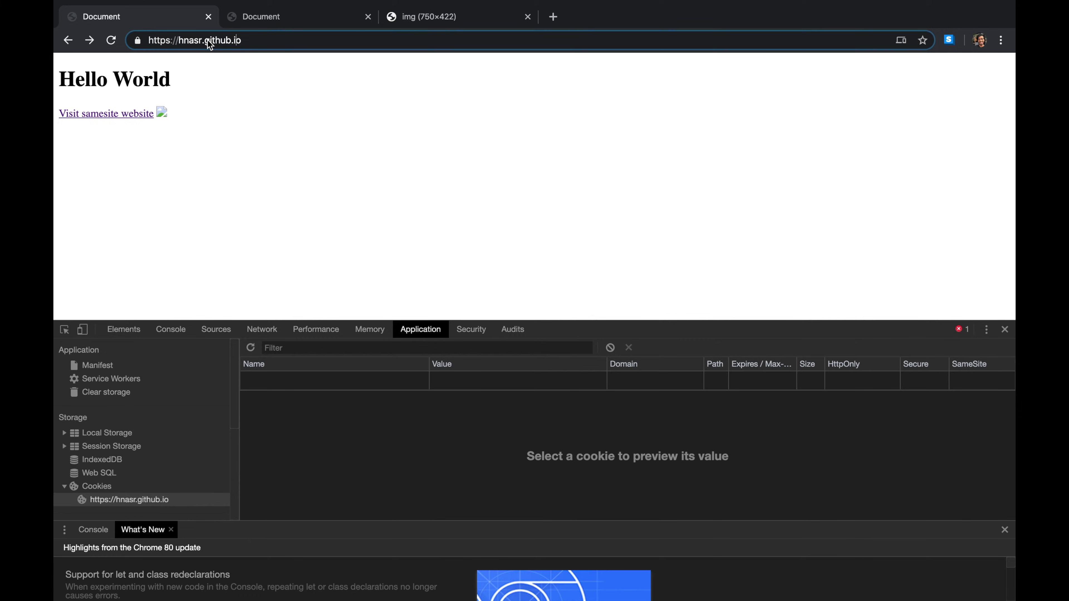
key(Return)
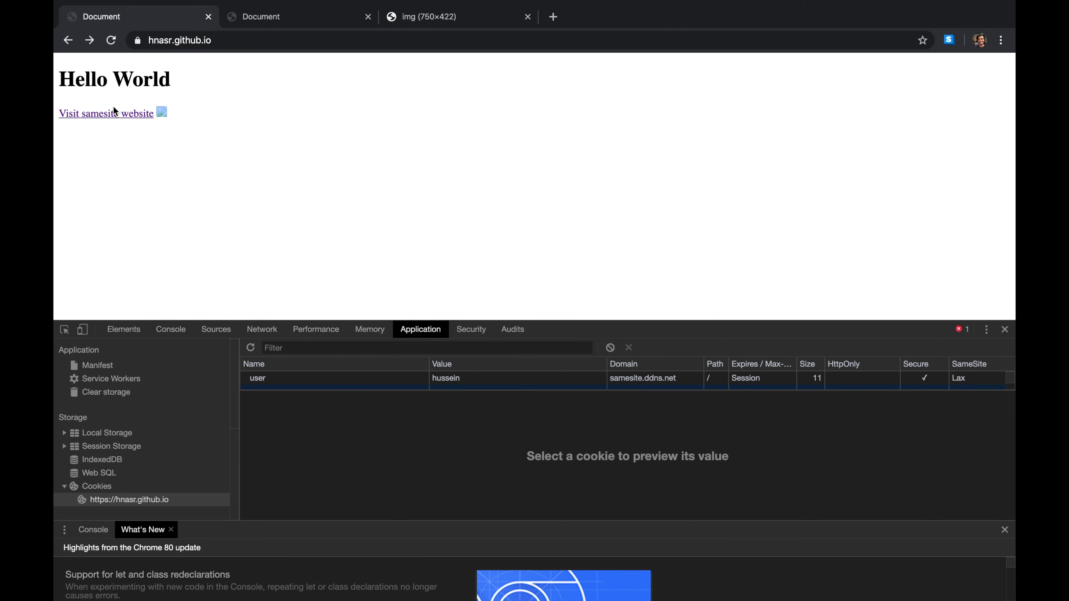
click(109, 115)
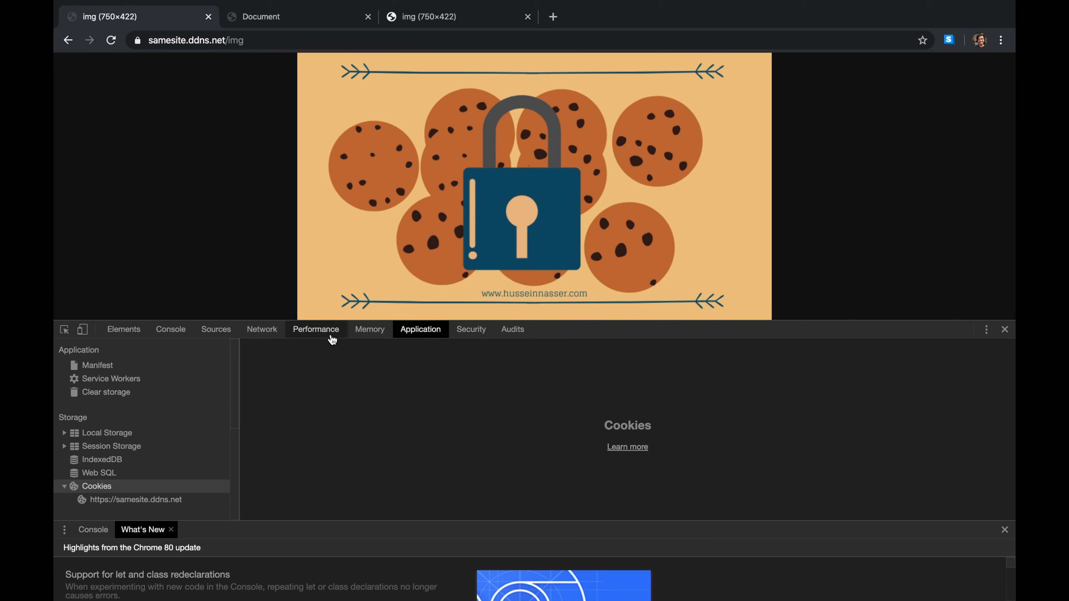
With the Network log open, revisit the link and confirm the img request sends the user=hussein cookie
click(276, 337)
click(64, 46)
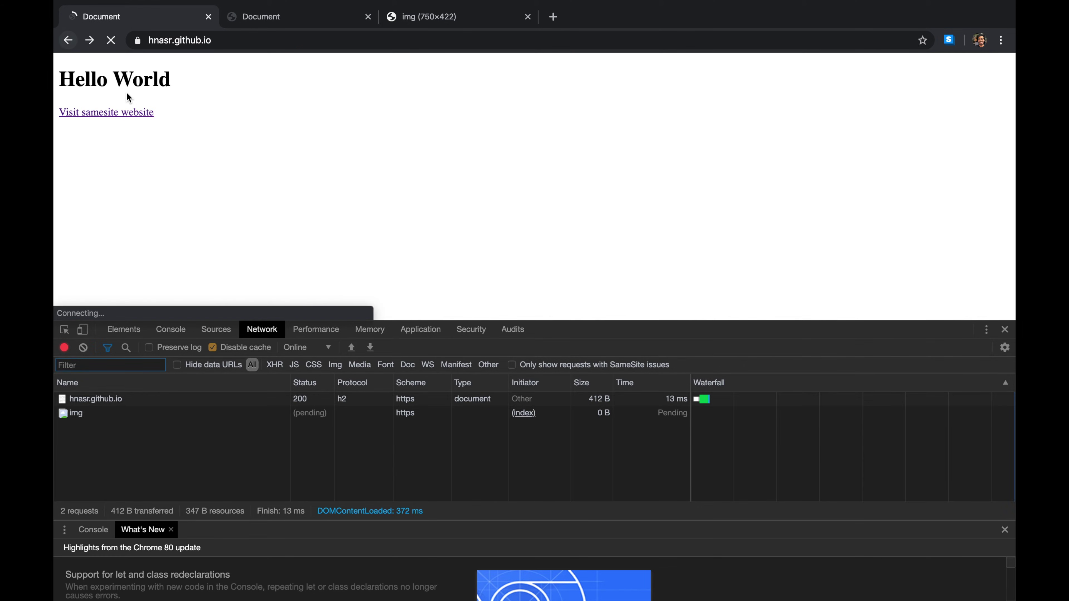
click(131, 113)
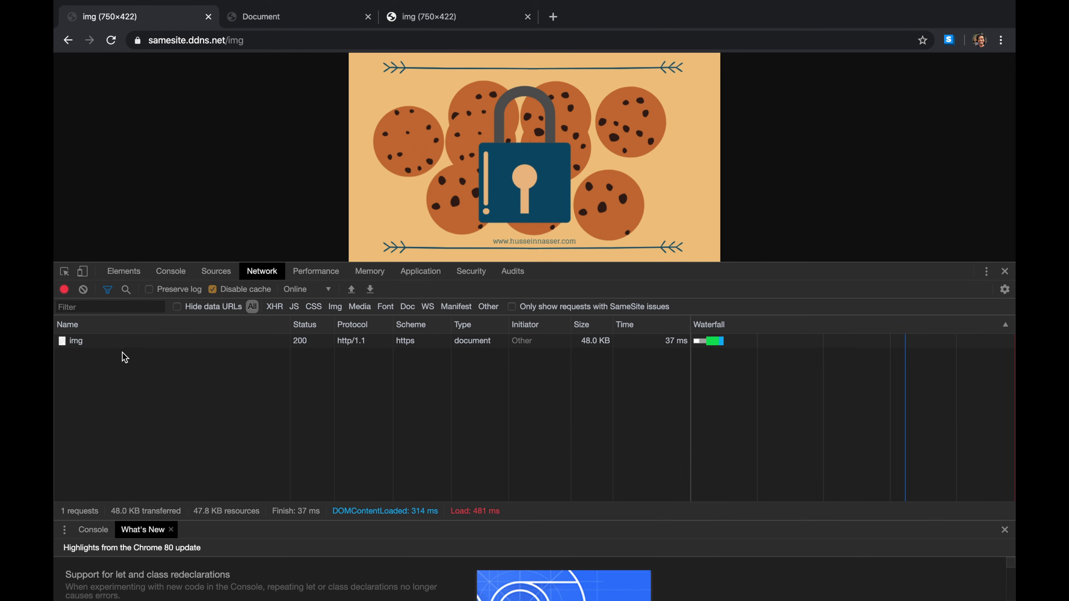
click(127, 342)
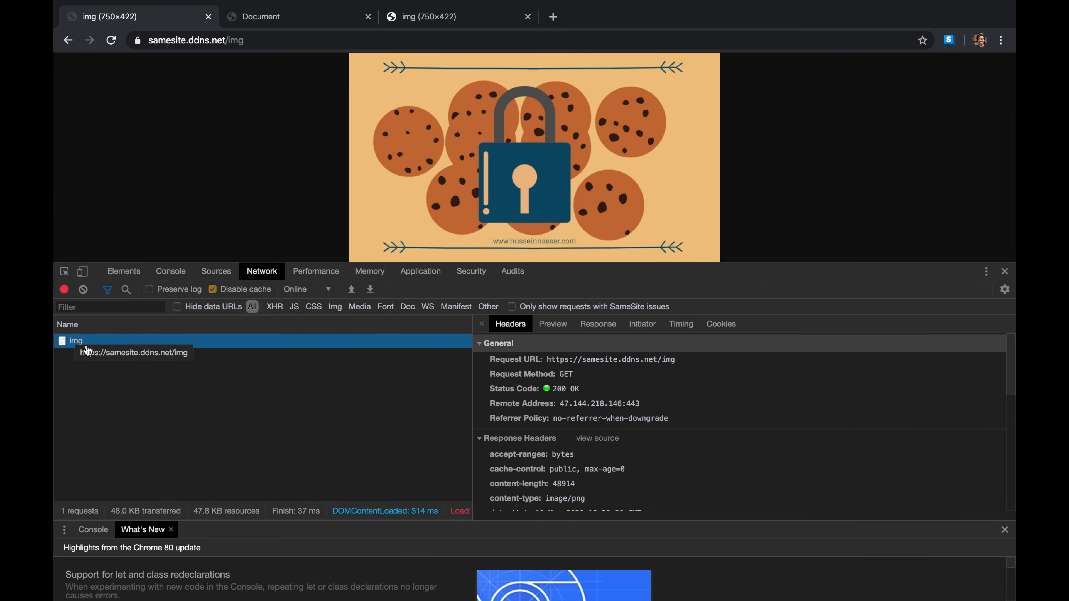
scroll(752, 461, down, 10)
scroll(752, 461, up, 3)
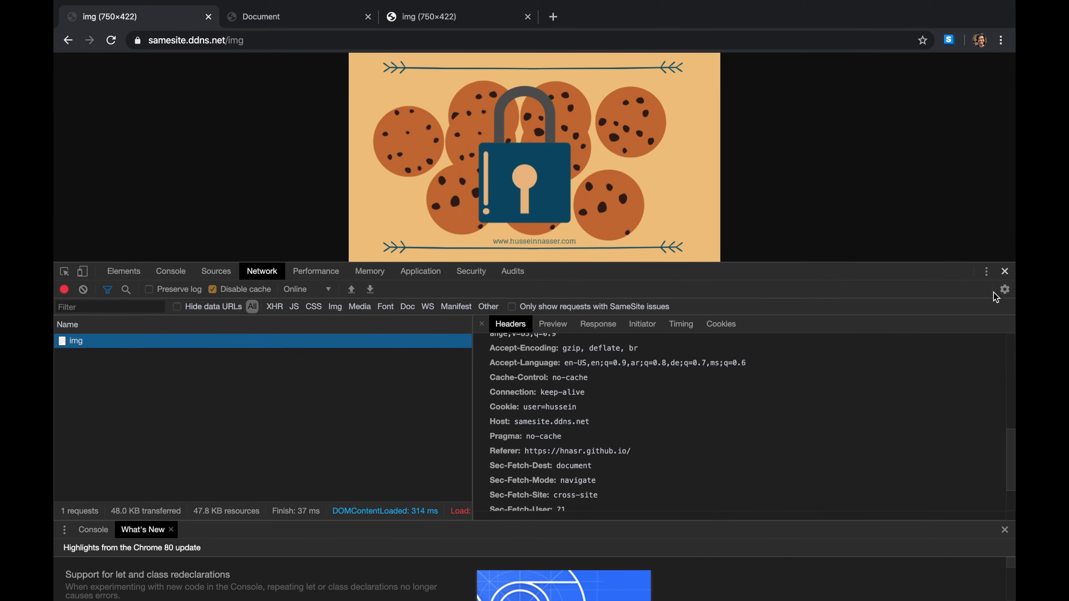
Close DevTools and go back to the Hello World page
click(1002, 272)
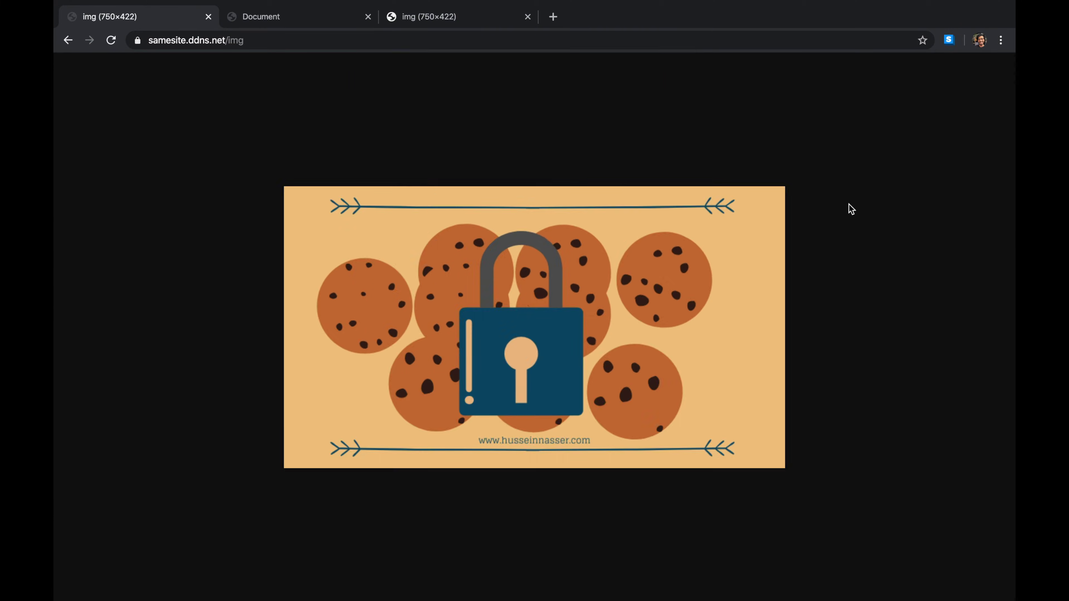
click(68, 42)
click(235, 37)
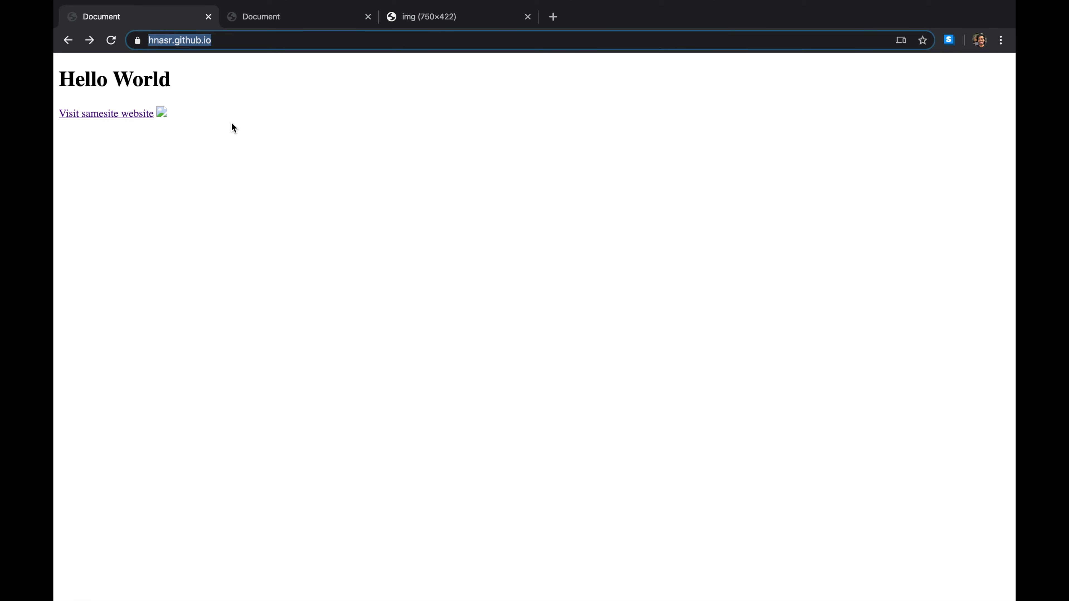
In index.js, uncomment the samesite=none; secure line, comment out the samesite=lax line, and save
key(ctrl+Right)
click(243, 232)
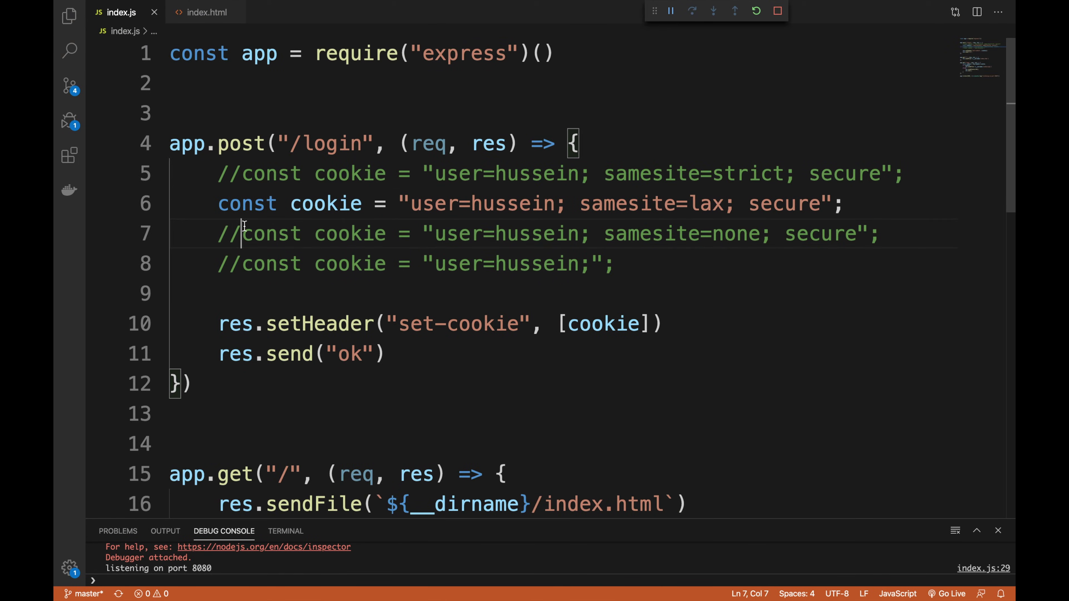
key(BackSpace)
key(BackSpace)
drag(232, 204, 223, 204)
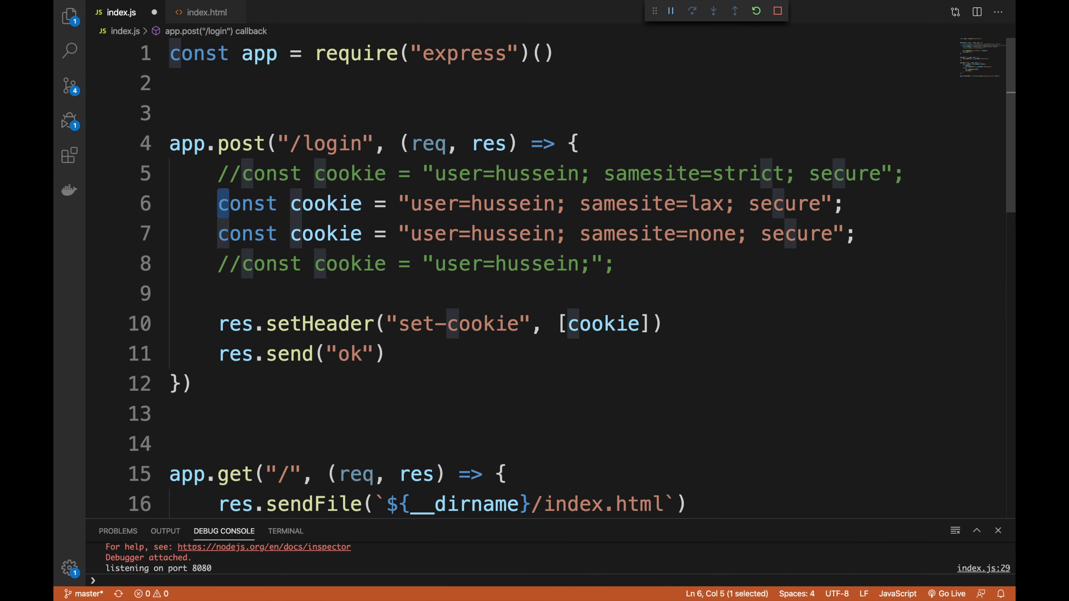
text(//)
key(cmd+s)
text(c)
key(cmd+s)
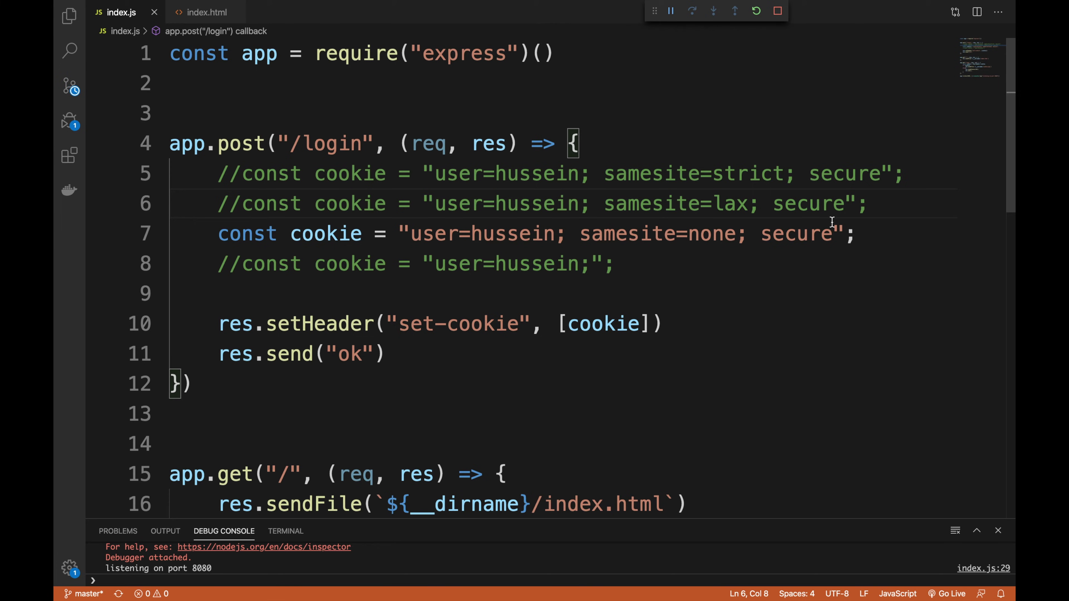
Restart the debug server and return to Chrome's samesite.ddns.net tab
double_click(711, 234)
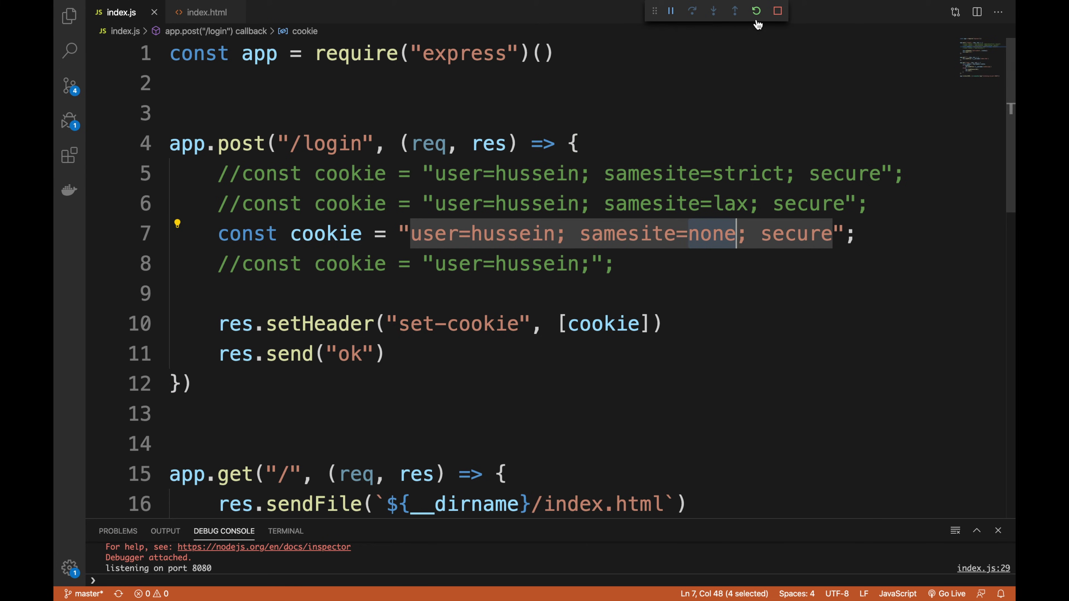
click(756, 11)
click(482, 174)
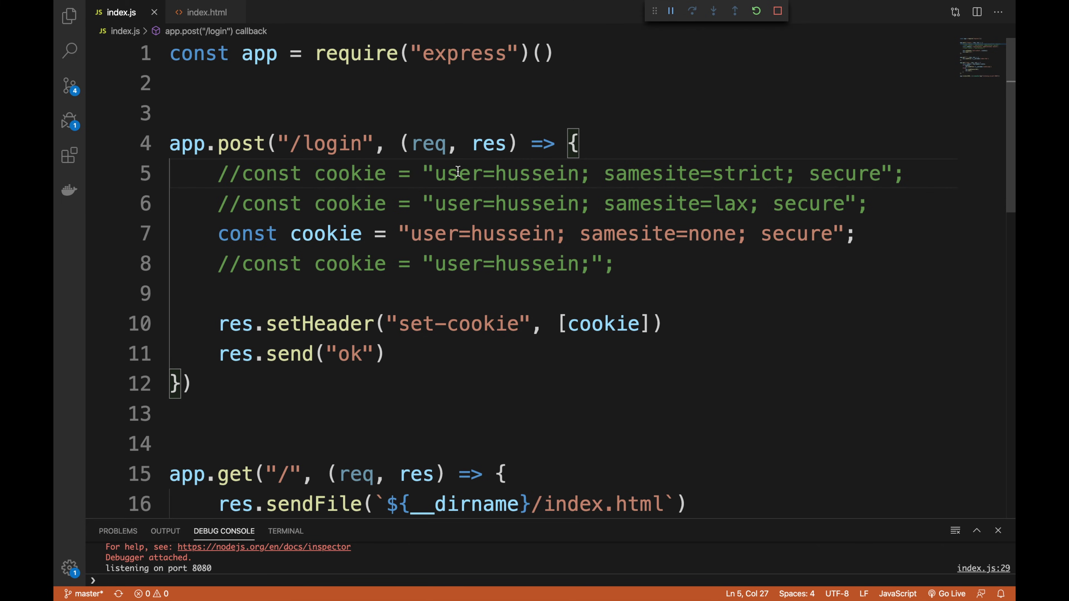
click(406, 106)
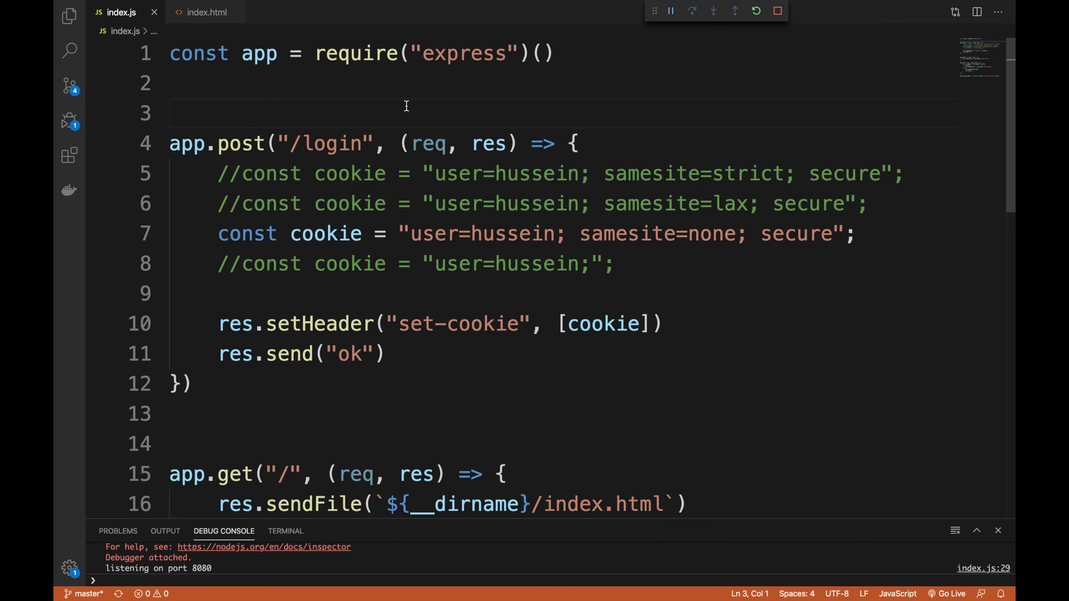
key(ctrl+Left)
click(287, 20)
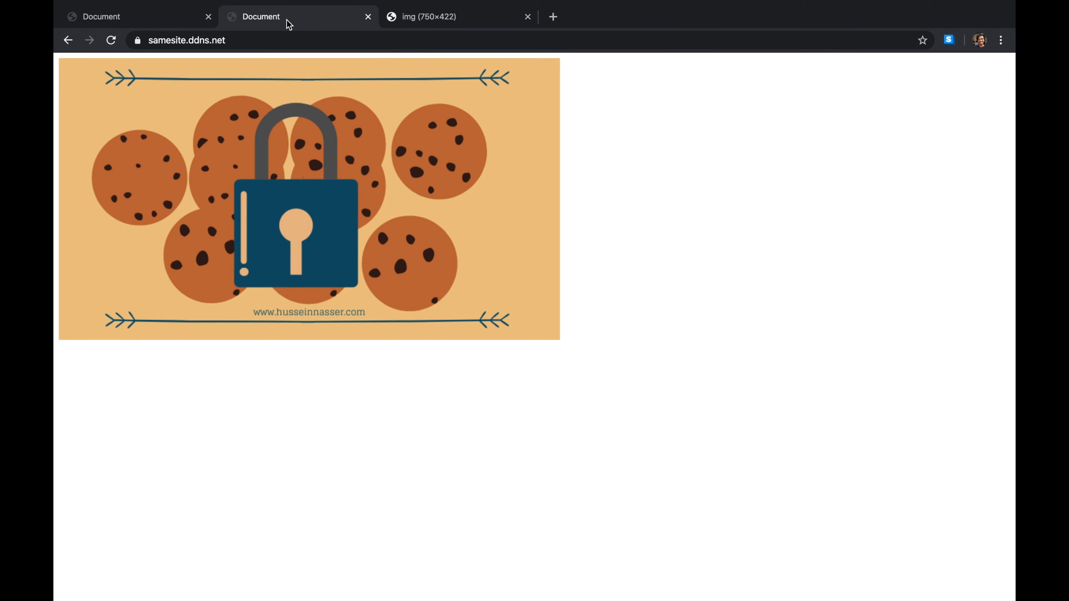
Reload samesite.ddns.net, open Developer Tools, and delete the existing user cookie
click(241, 44)
key(Return)
click(1001, 40)
mouse_move(835, 289)
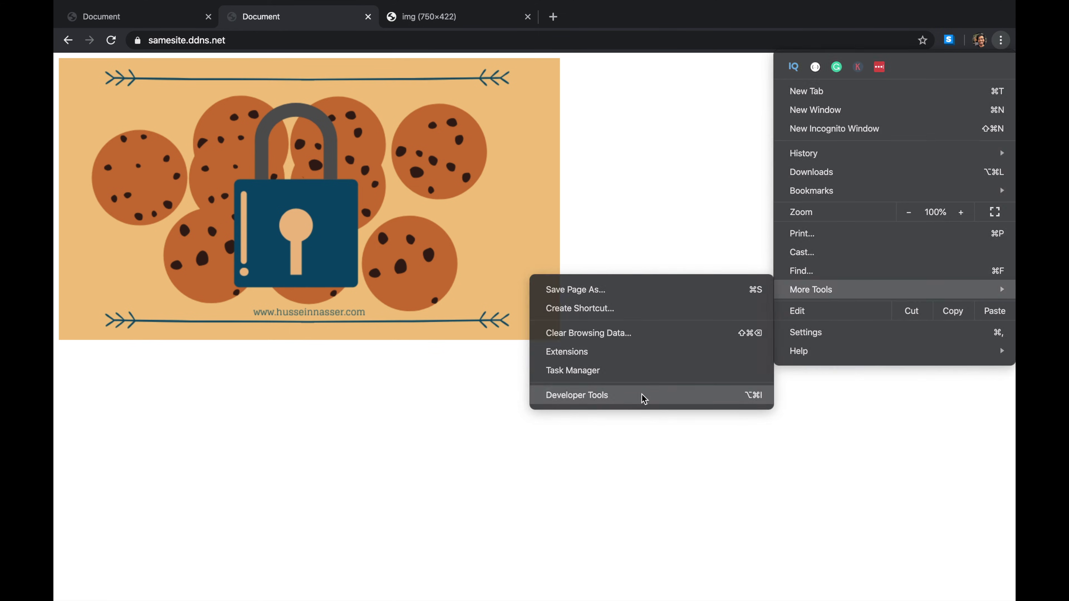
click(642, 395)
click(628, 289)
Log in again for a fresh SameSite None cookie and reload to show the cookie-padlock image
click(111, 40)
click(91, 67)
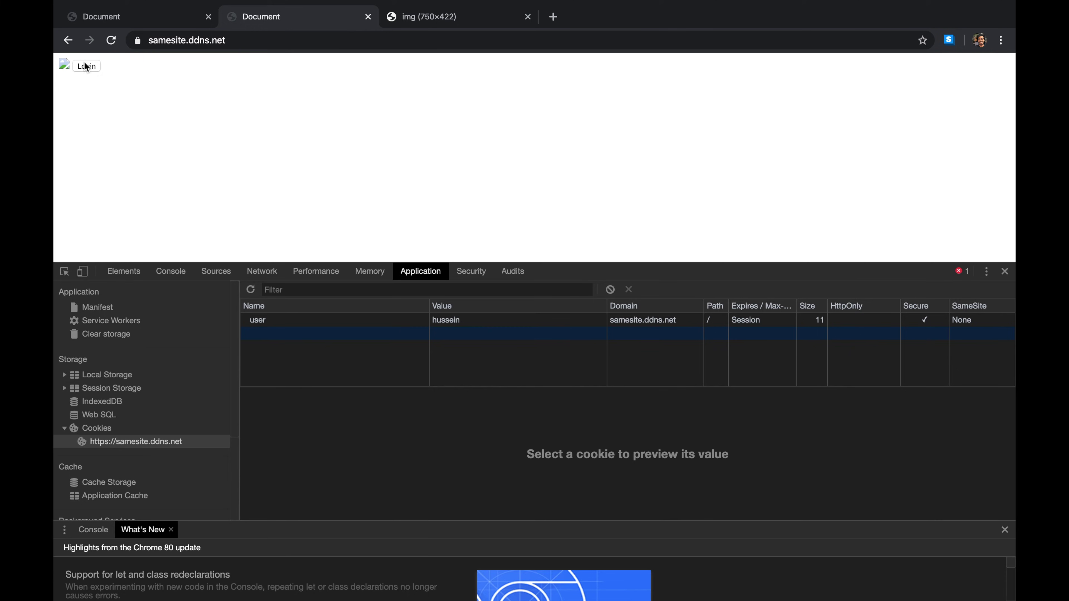
click(111, 40)
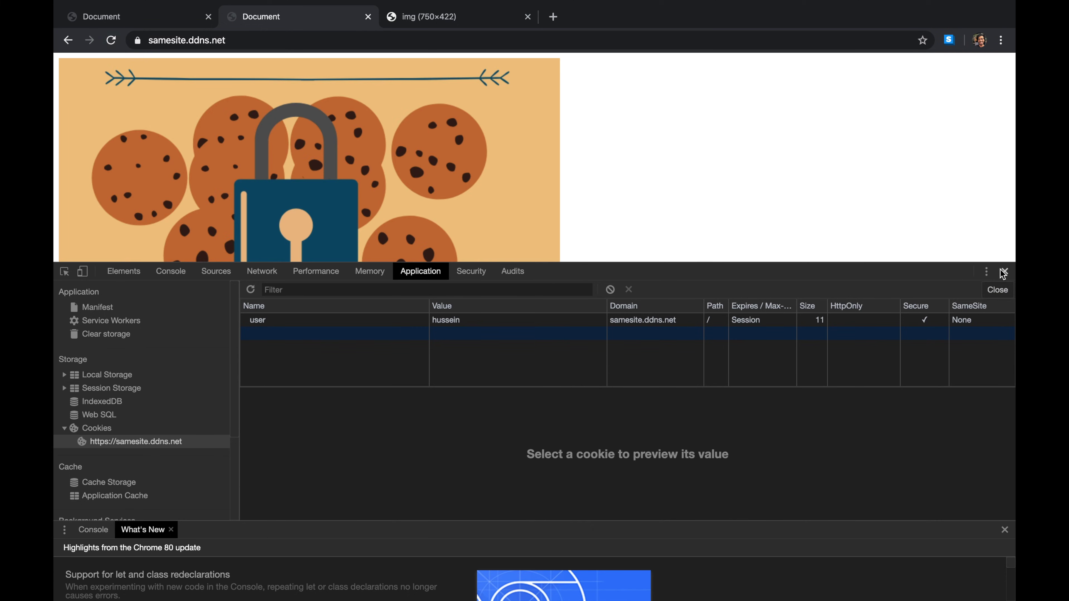
drag(965, 262, 966, 446)
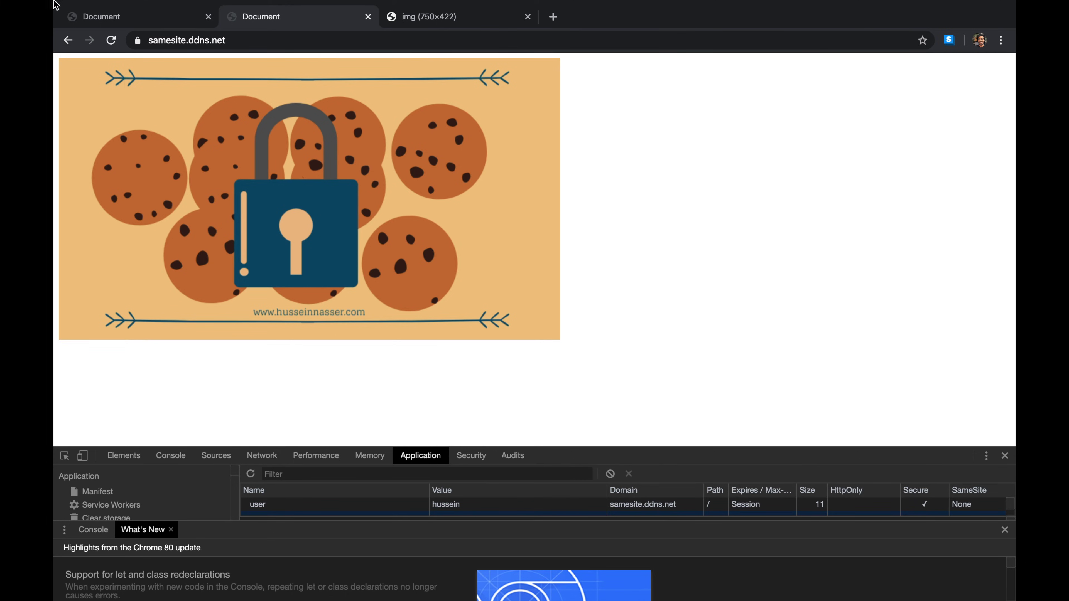
click(199, 37)
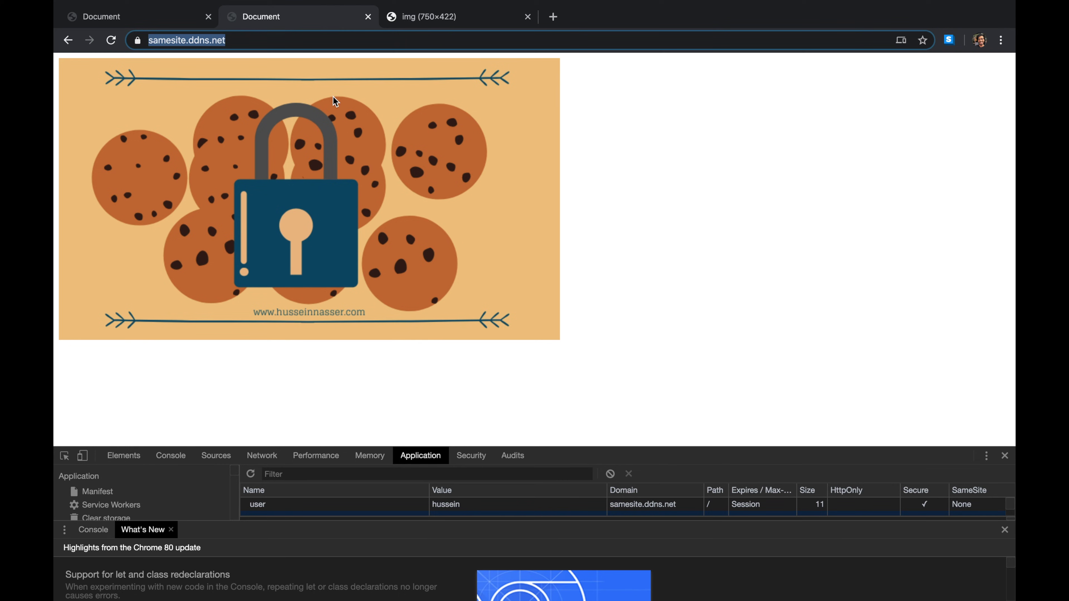
Reload the Hello World page so the cross-site cookie image loads
click(148, 16)
click(174, 40)
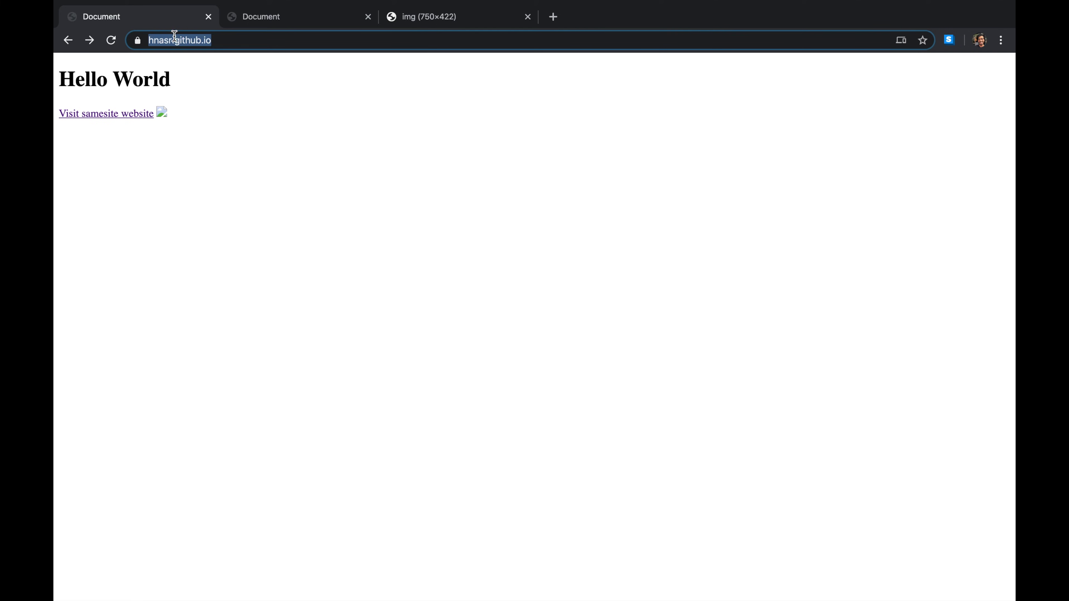
key(Return)
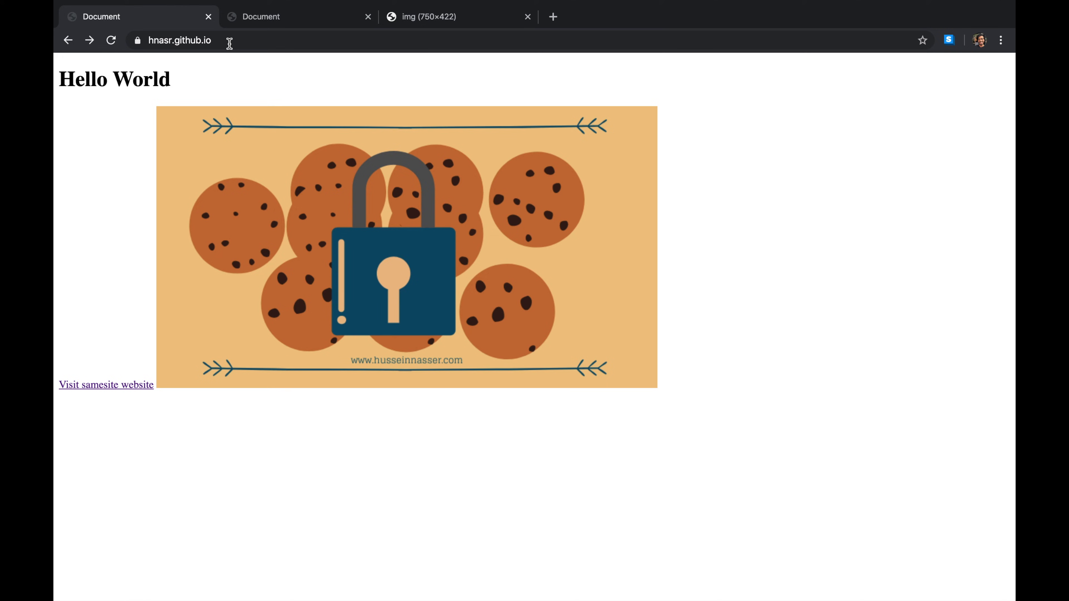
Open Developer Tools, enlarge the panel, and show the Network request log
click(1001, 43)
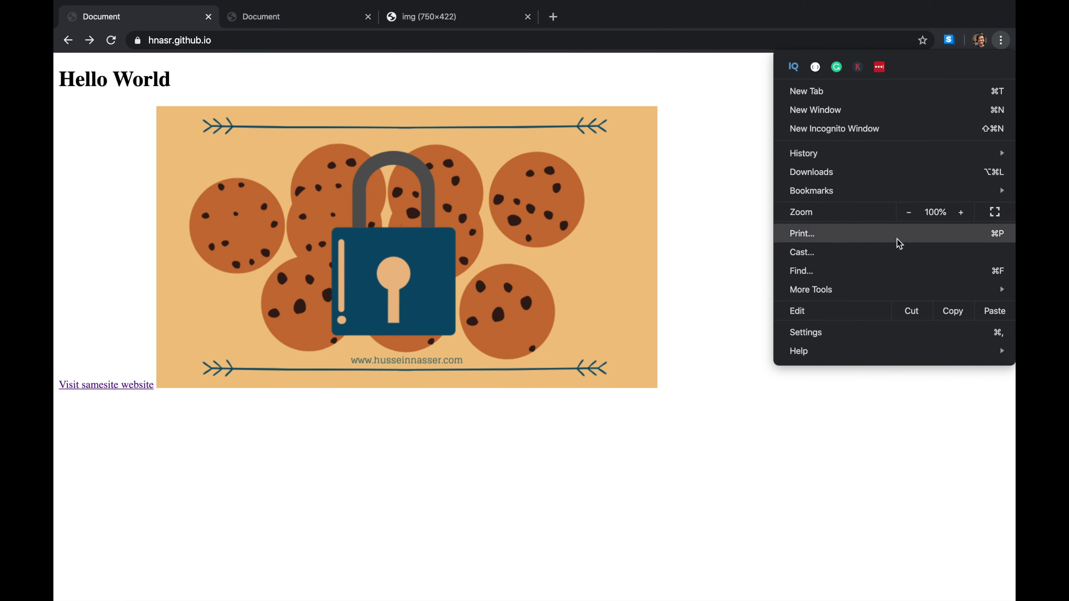
mouse_move(831, 289)
click(687, 398)
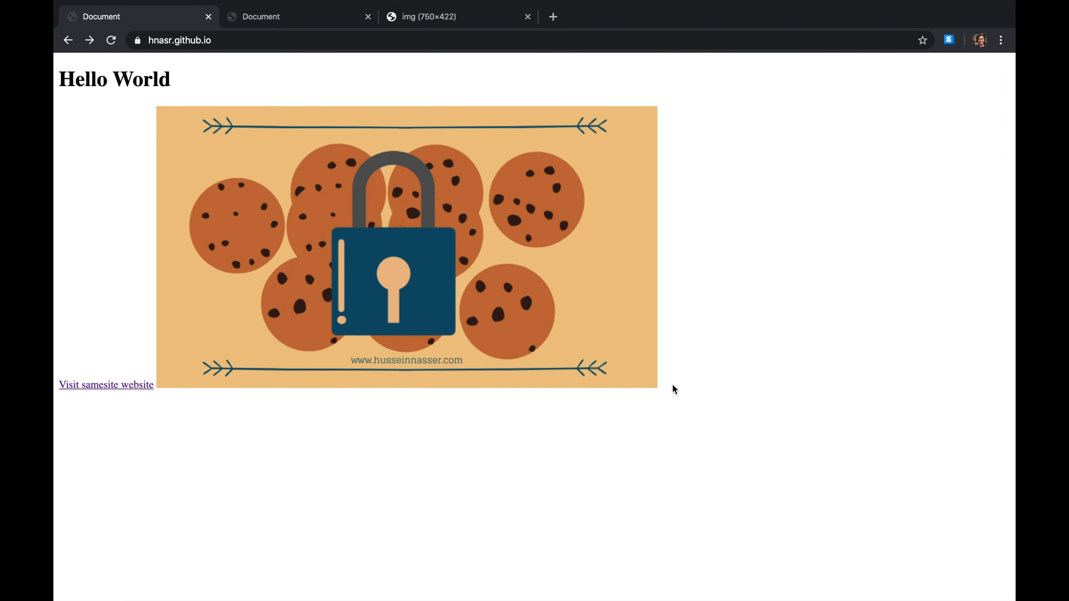
drag(635, 445, 242, 332)
click(275, 344)
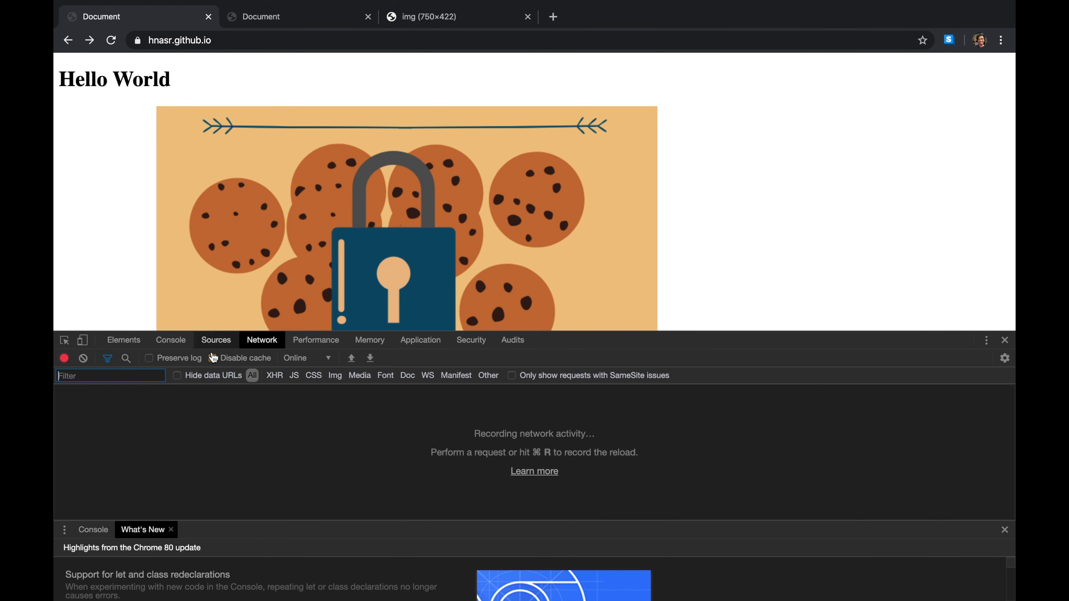
Reload, check the img request's Request Headers for the user cookie, then close DevTools
click(111, 40)
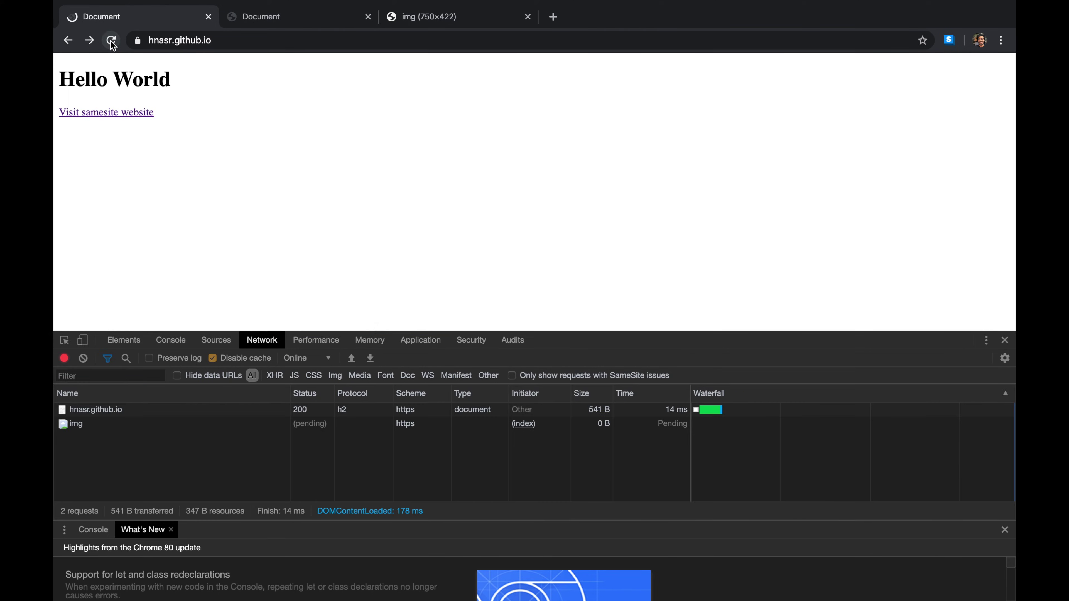
click(75, 424)
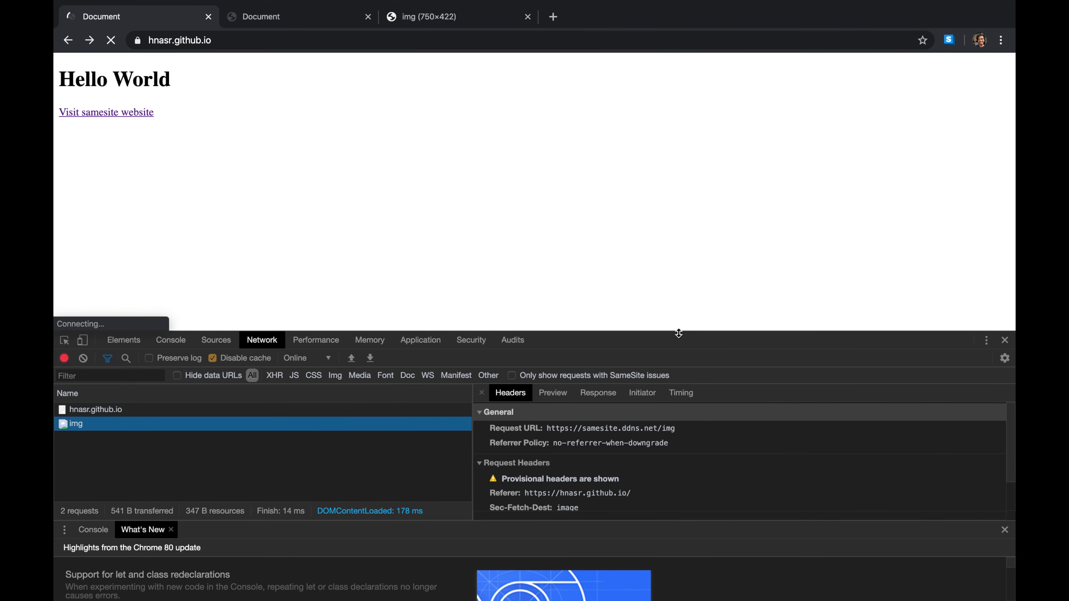
scroll(485, 495, down, 5)
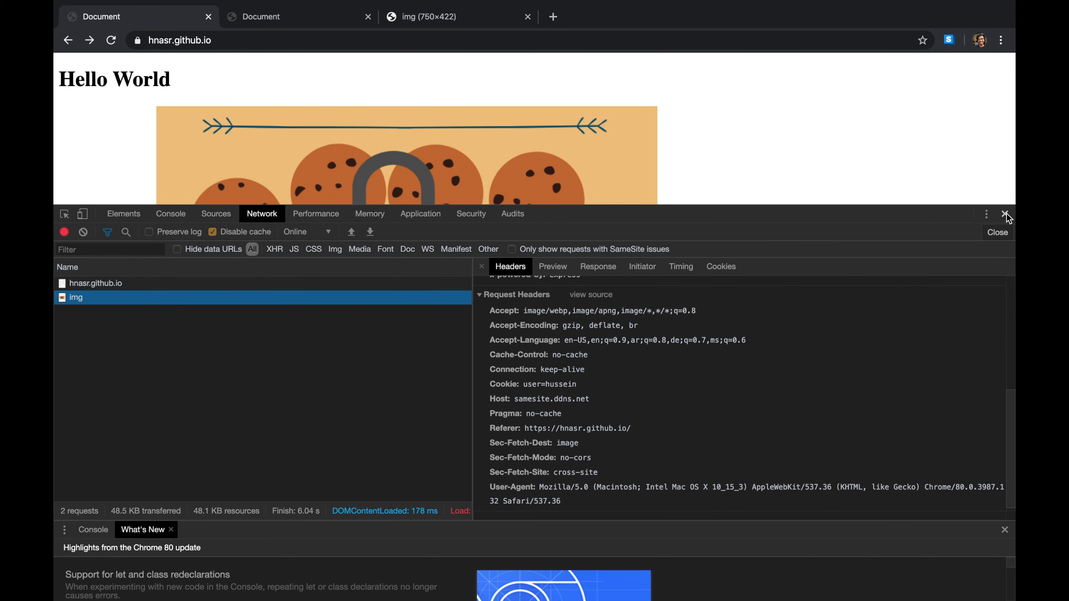
click(1005, 214)
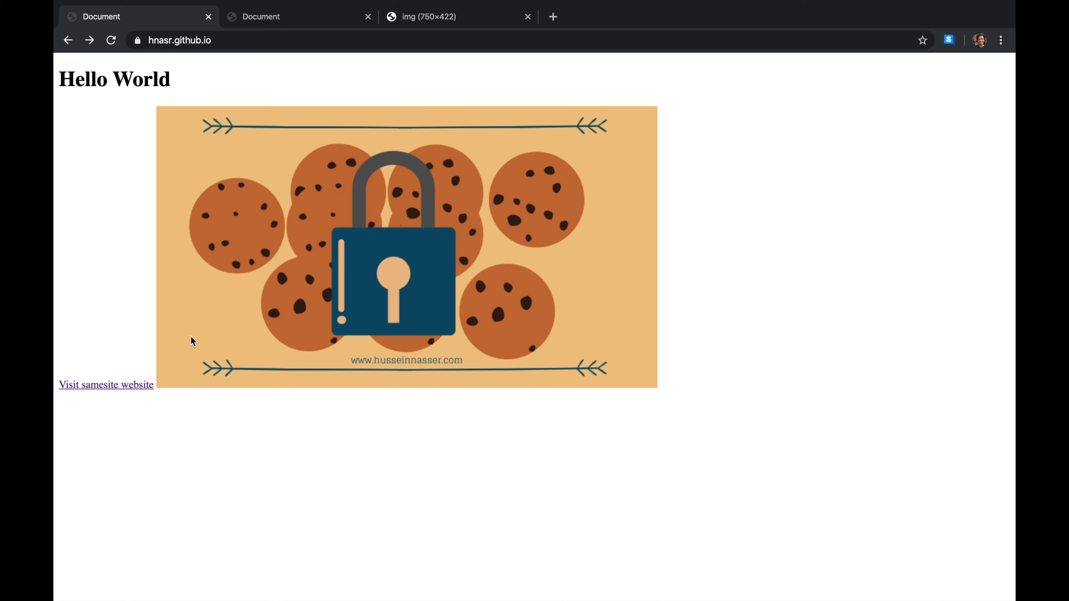
Follow the 'Visit samesite website' link to samesite.ddns.net/img, which now shows the cookie-padlock image
click(74, 385)
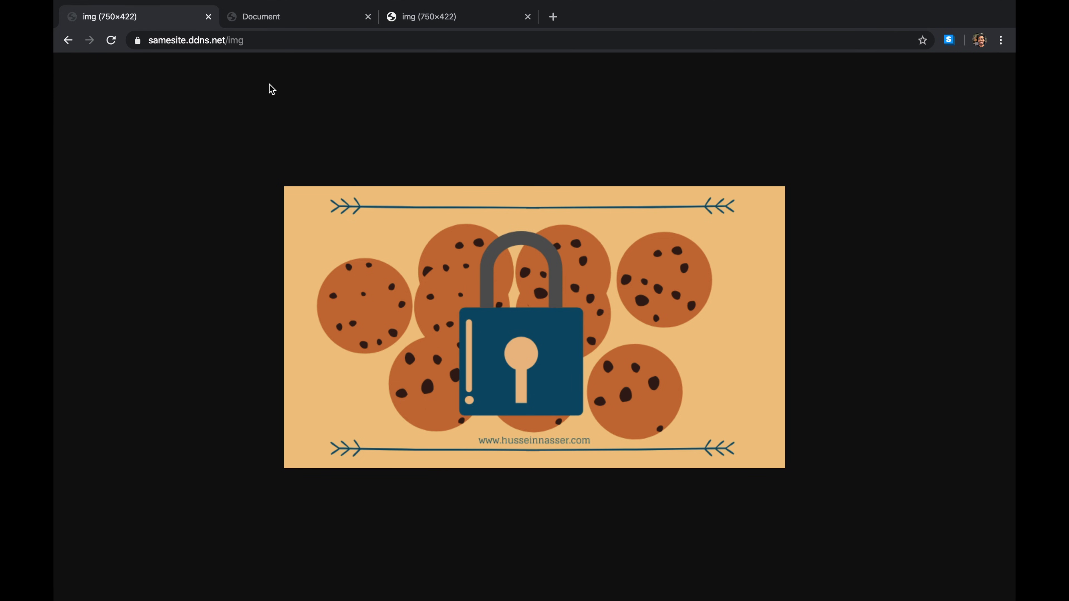
Comment out the samesite=none line 7, uncomment the plain user=hussein cookie line 8, and restart
key(super+Tab)
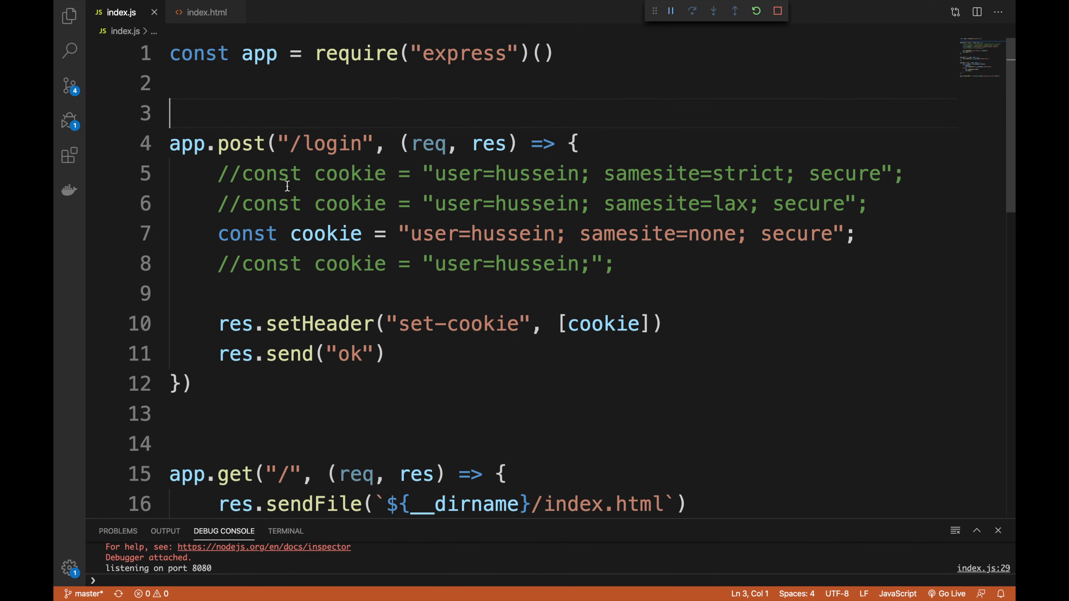
click(212, 232)
text(//)
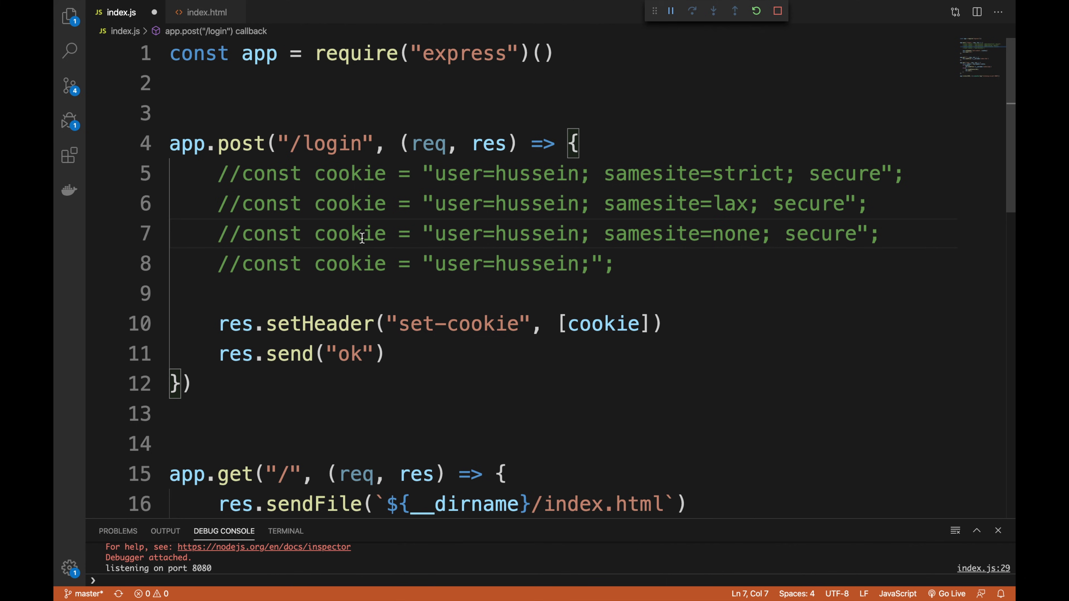
click(234, 268)
key(BackSpace)
key(BackSpace)
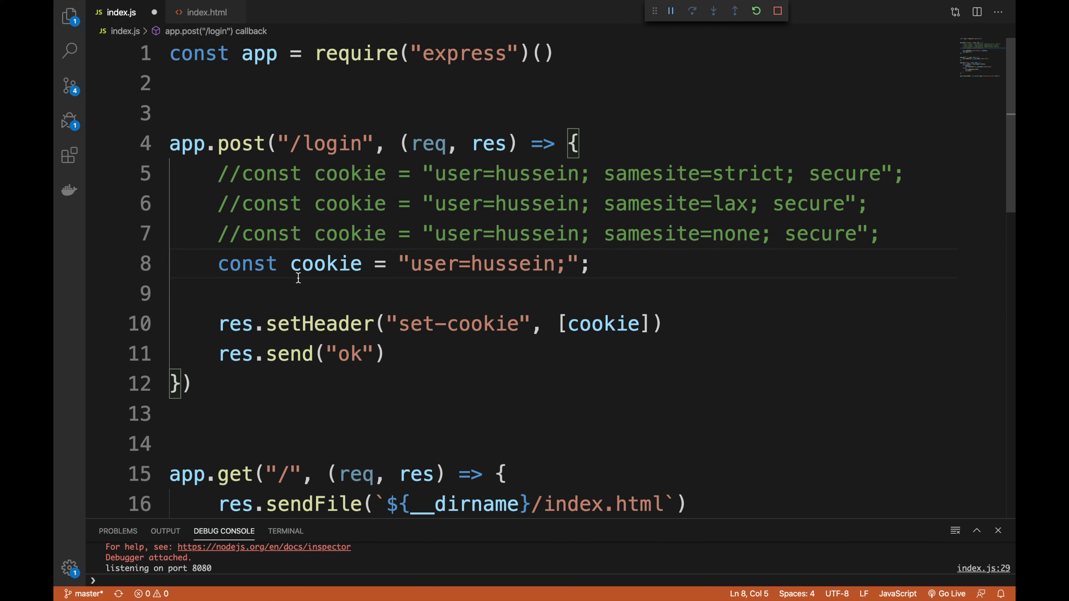
mouse_move(298, 278)
click(756, 9)
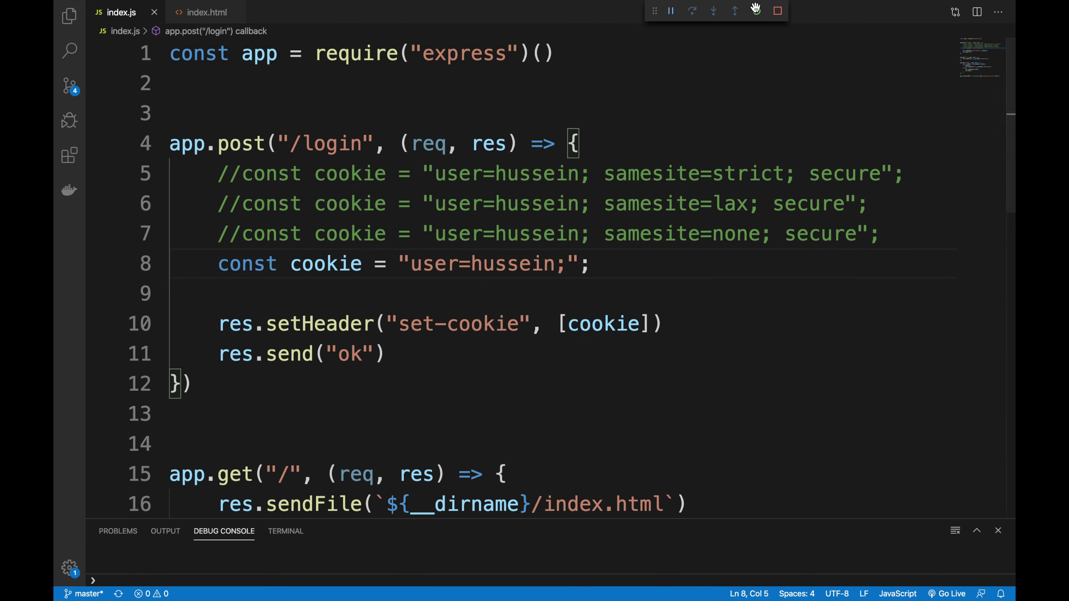
Highlight the lax, none and no-SameSite cookie lines for comparison, then stop and restart the server
double_click(612, 240)
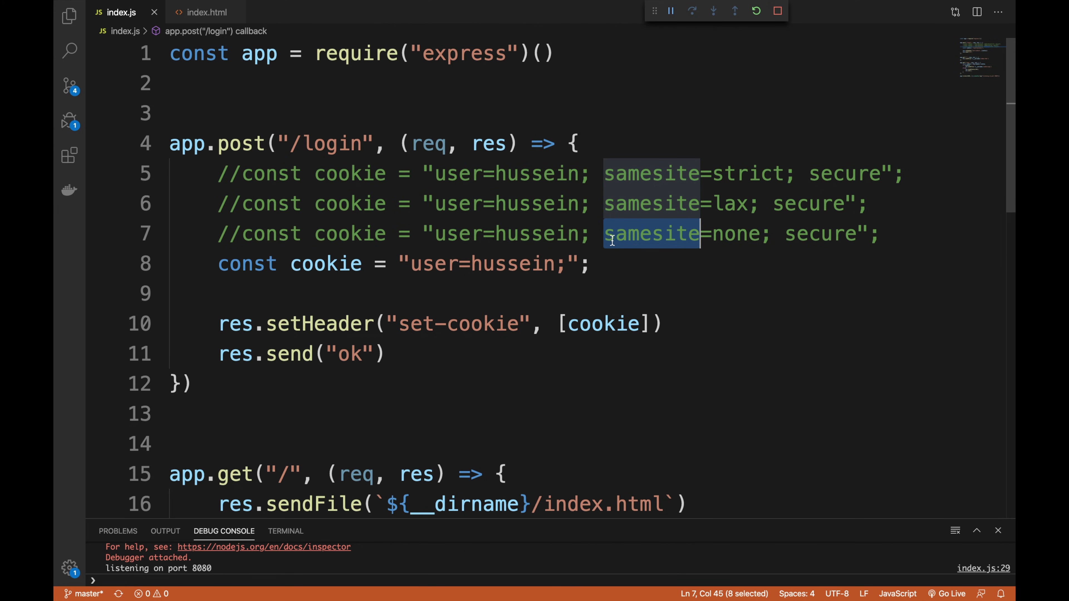
drag(566, 263, 400, 263)
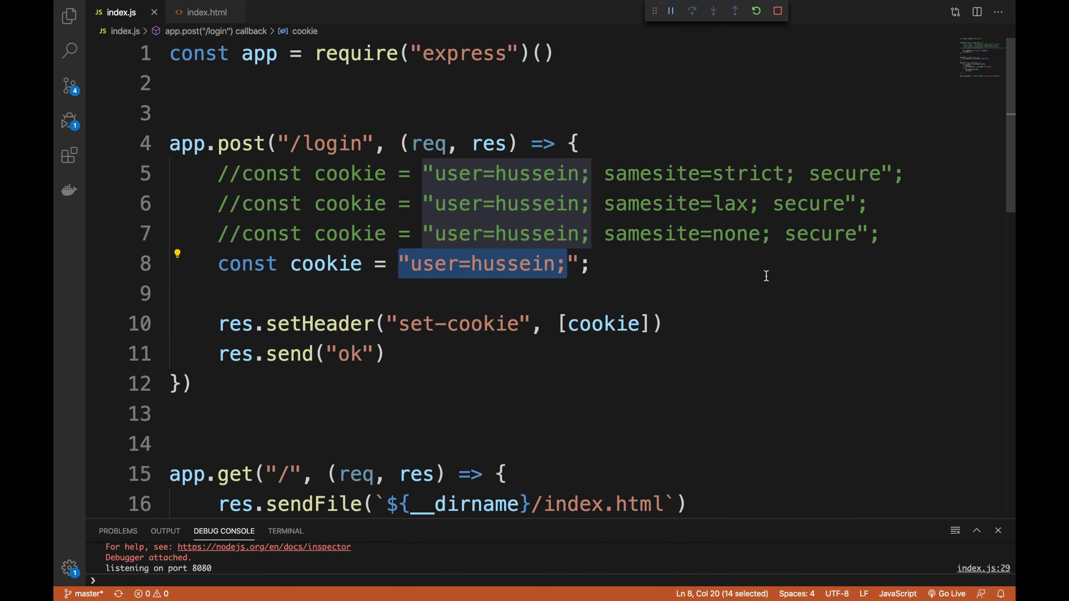
drag(887, 240, 597, 235)
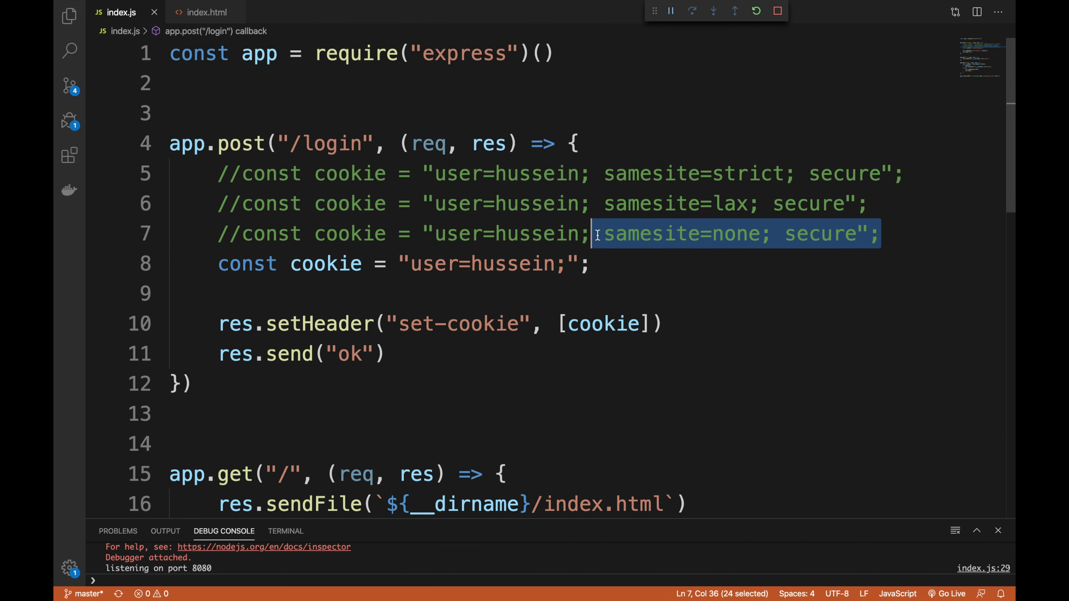
drag(592, 264, 221, 256)
drag(899, 191, 218, 205)
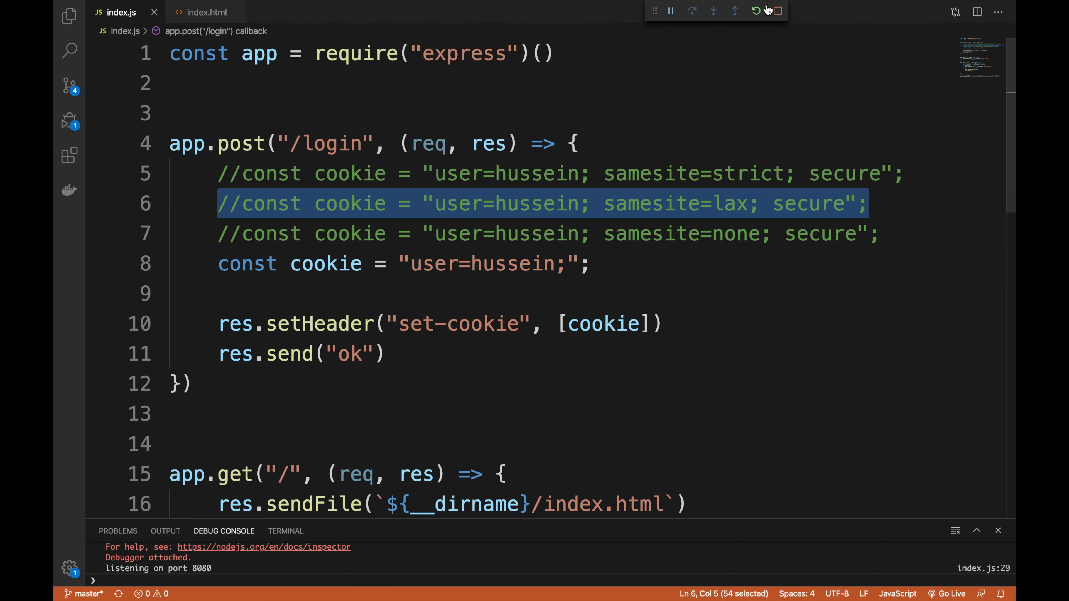
click(777, 11)
click(470, 185)
Delete the old user cookie on samesite.ddns.net, reload, log in again, and close DevTools
key(F5)
key(super+Tab)
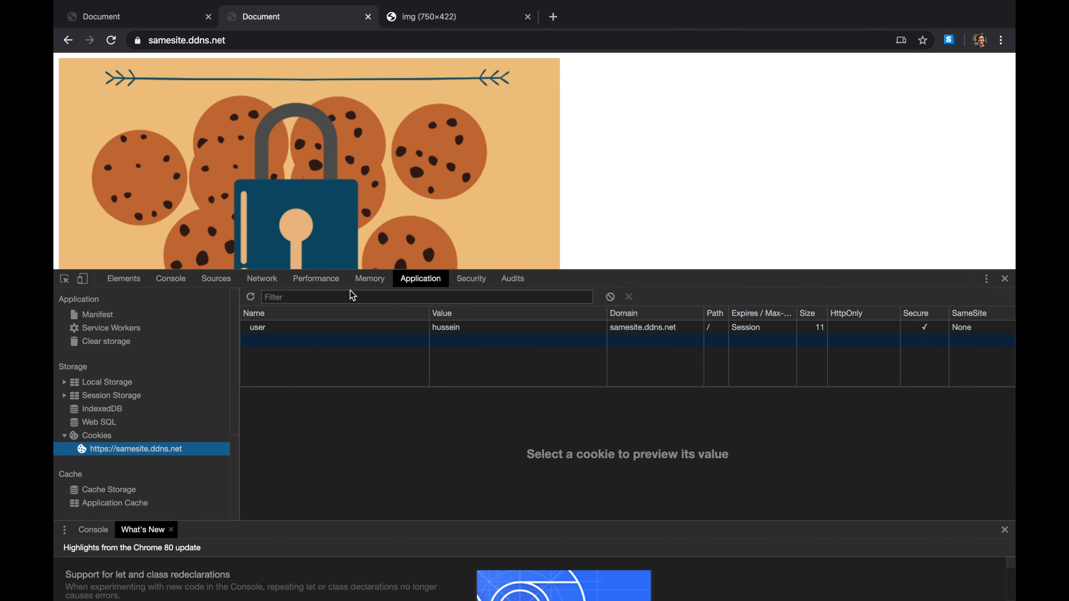
click(405, 329)
click(629, 297)
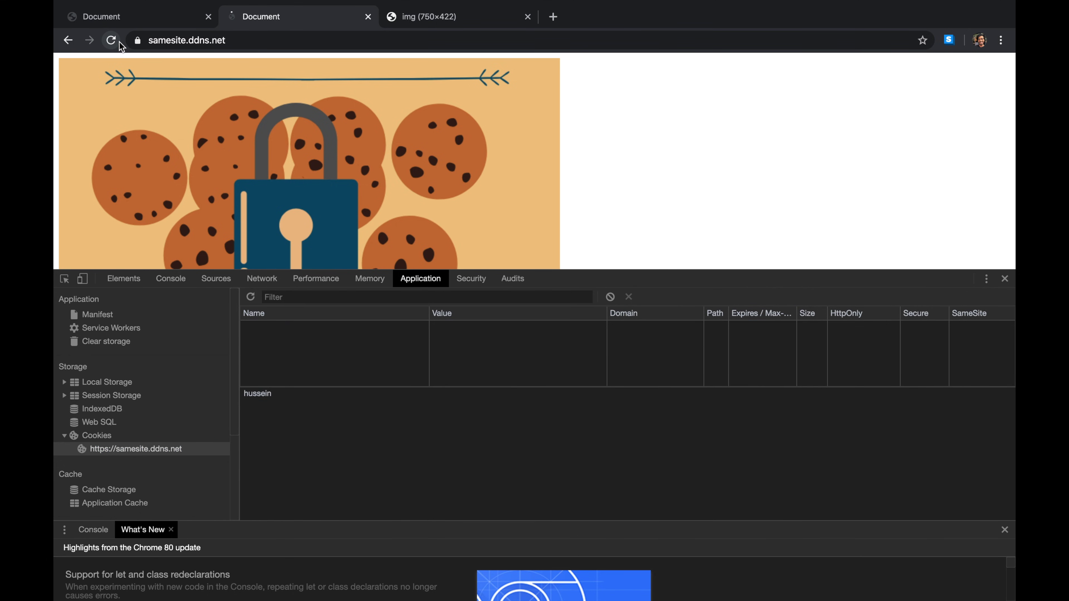
click(111, 41)
click(96, 67)
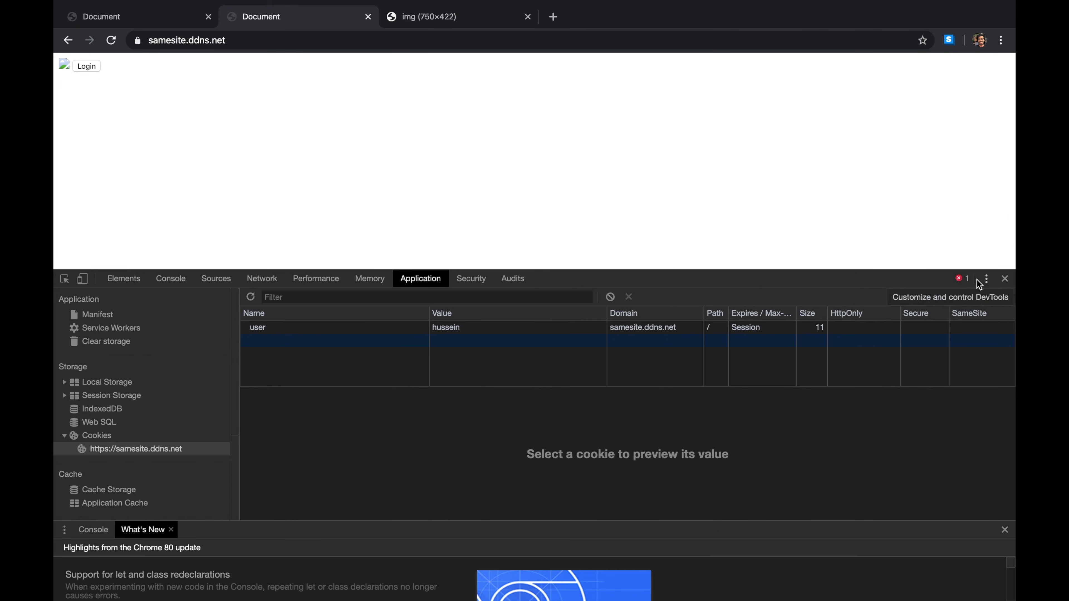
click(1005, 279)
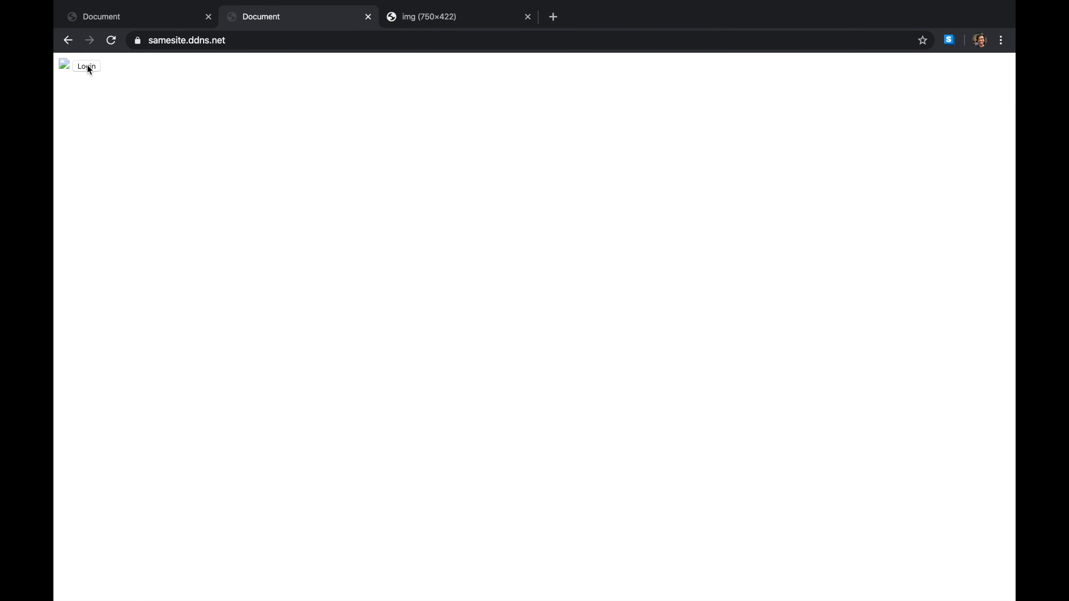
Reload samesite.ddns.net to show the cookie-padlock image, then switch back to the hnasr.github.io tab
click(110, 40)
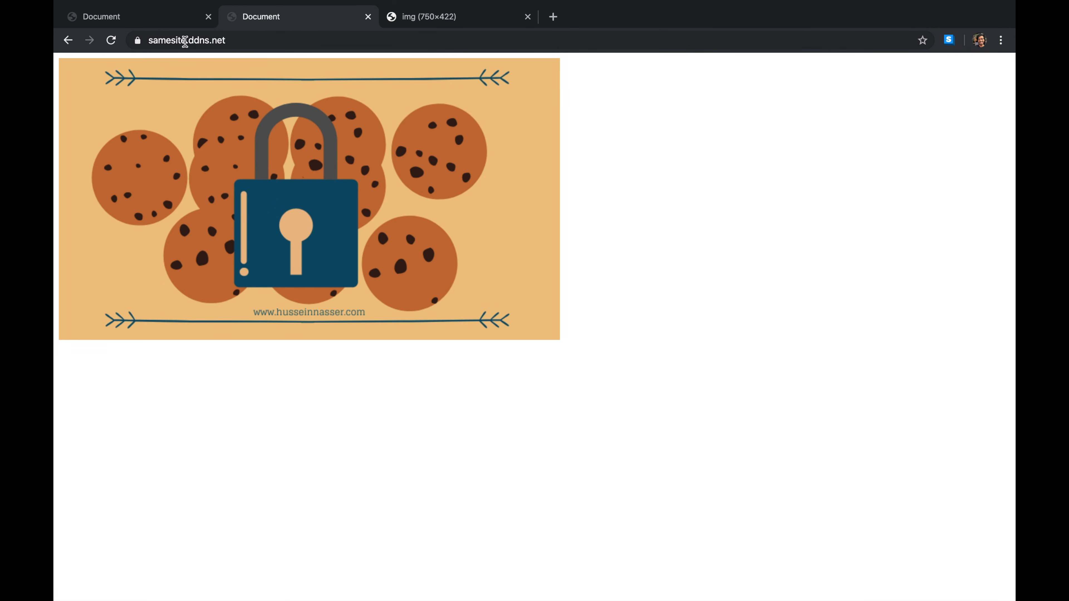
key(ctrl+shift+Tab)
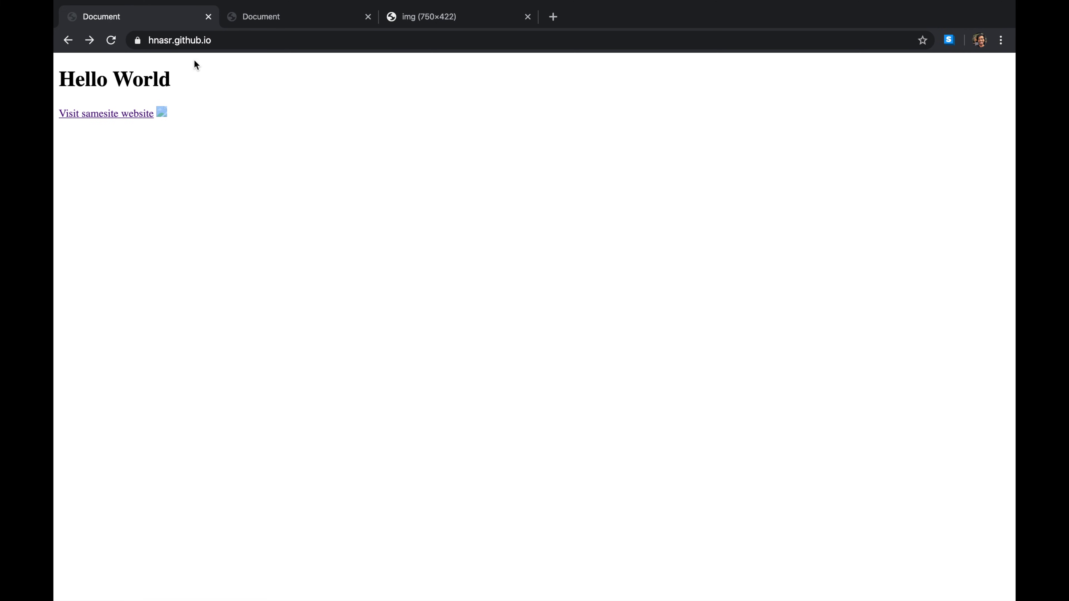
Follow the 'Visit samesite website' link from hnasr.github.io to load samesite.ddns.net/img with the no-SameSite cookie
click(217, 41)
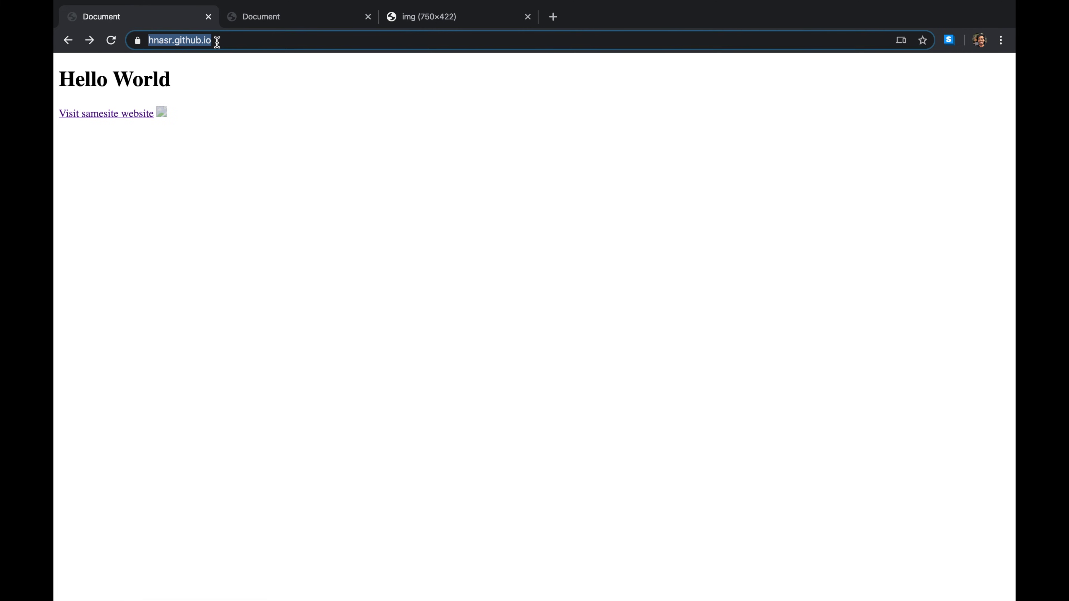
click(138, 114)
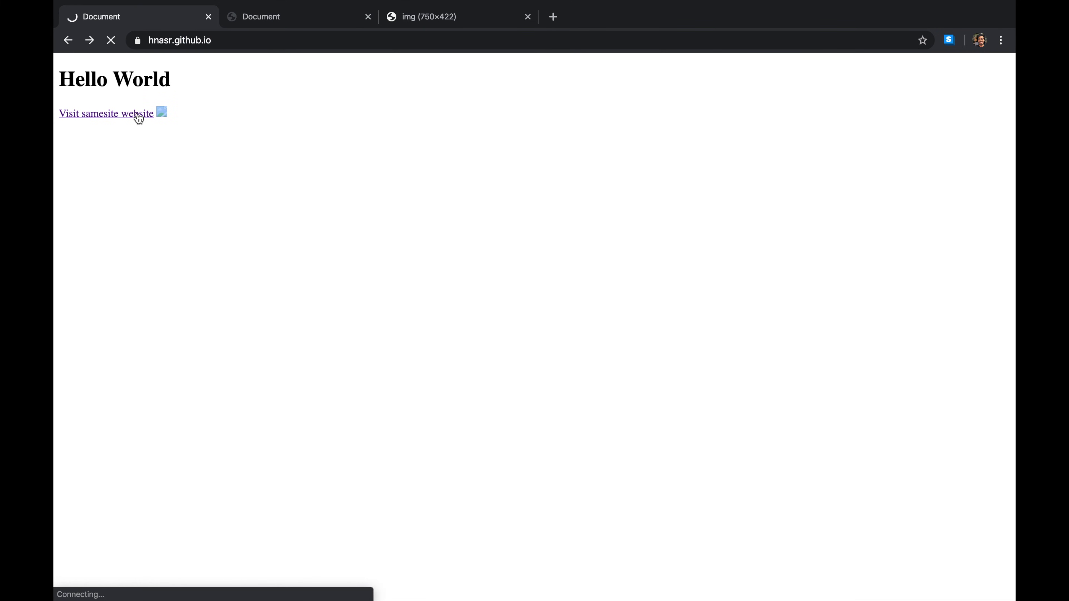
click(275, 38)
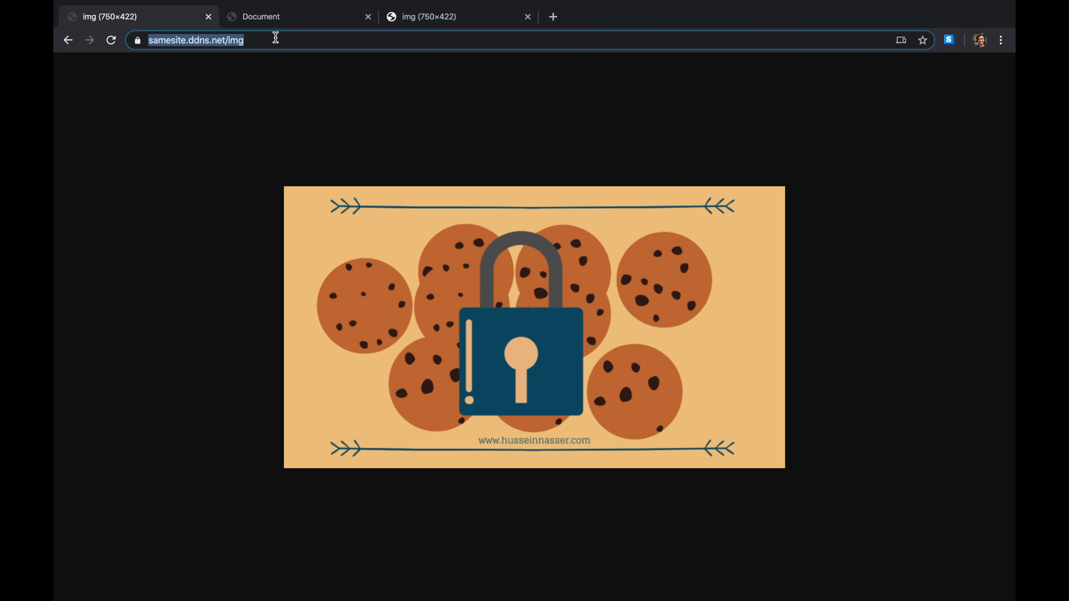
key(ctrl+Right)
click(678, 149)
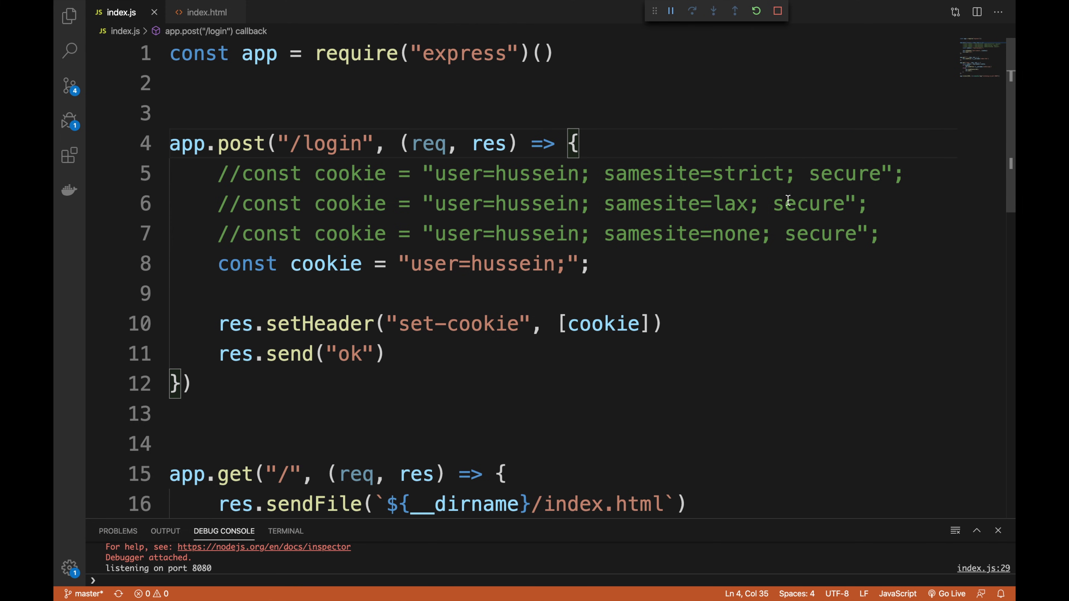
click(689, 234)
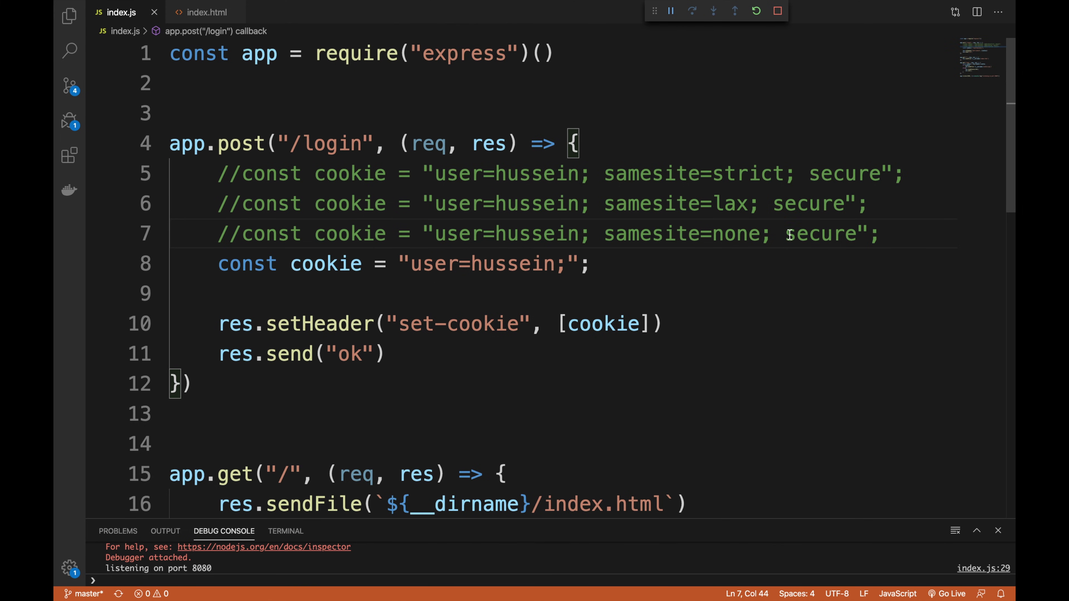
drag(881, 234, 611, 243)
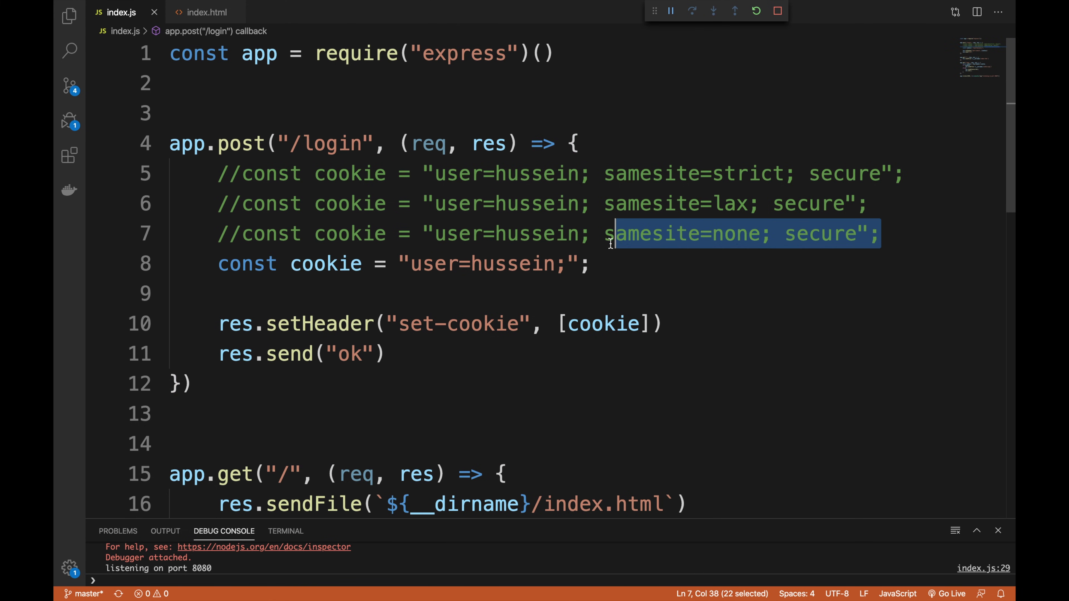
click(611, 243)
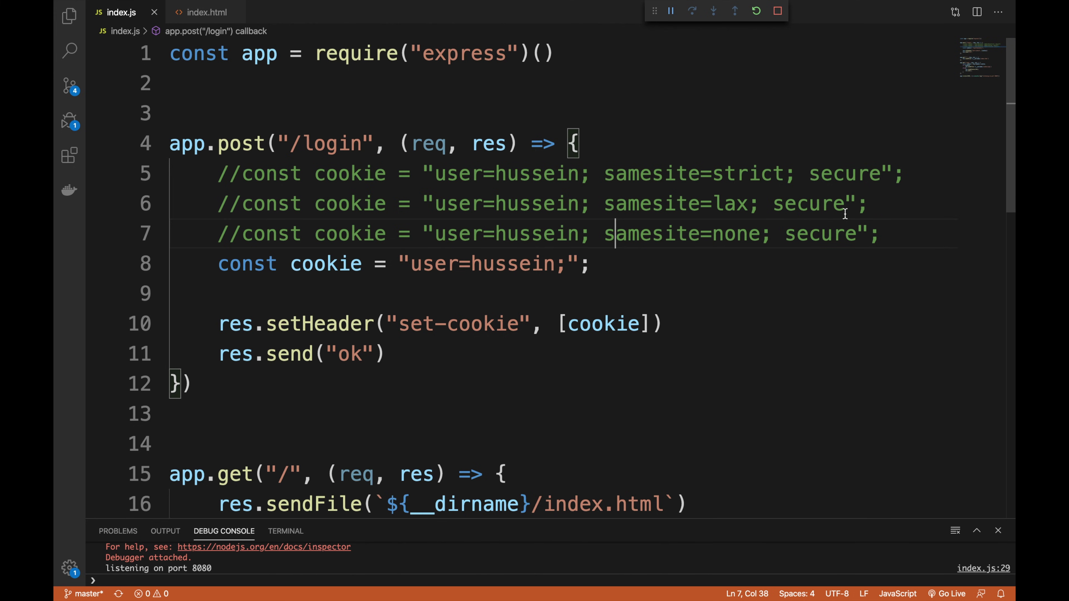
click(845, 214)
click(825, 224)
click(693, 294)
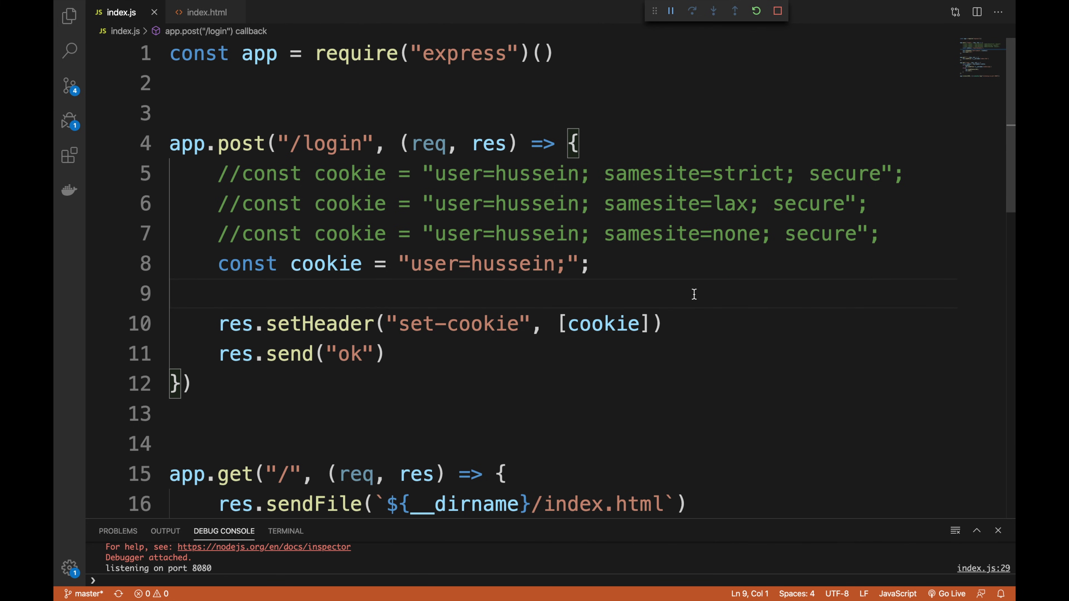